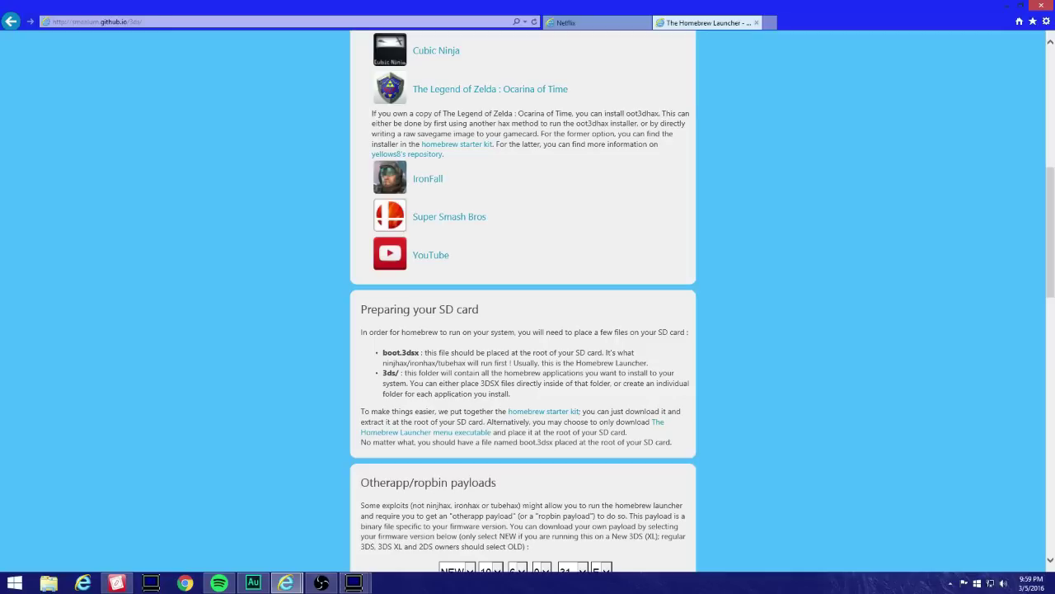
Step: Review the Homebrew Launcher page from its introduction through the supported entry titles to the SD card preparation section
{"action": "scroll", "coordinate": [528, 297], "scroll_direction": "up", "scroll_amount": 3}
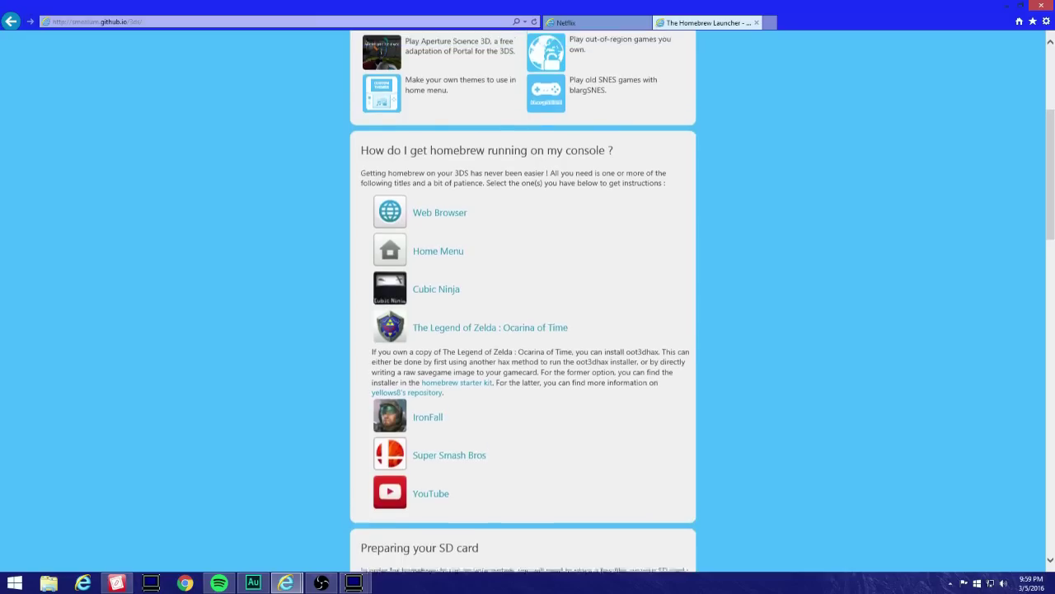
{"action": "scroll", "coordinate": [528, 297], "scroll_direction": "up", "scroll_amount": 3}
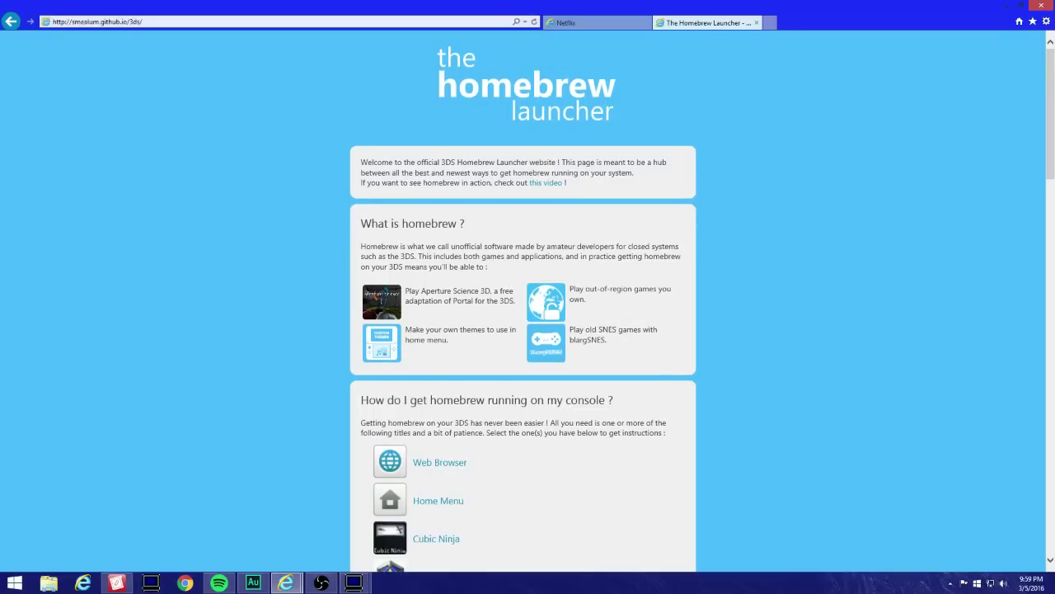
{"action": "scroll", "coordinate": [528, 297], "scroll_direction": "down", "scroll_amount": 1}
{"action": "scroll", "coordinate": [528, 297], "scroll_direction": "up", "scroll_amount": 1}
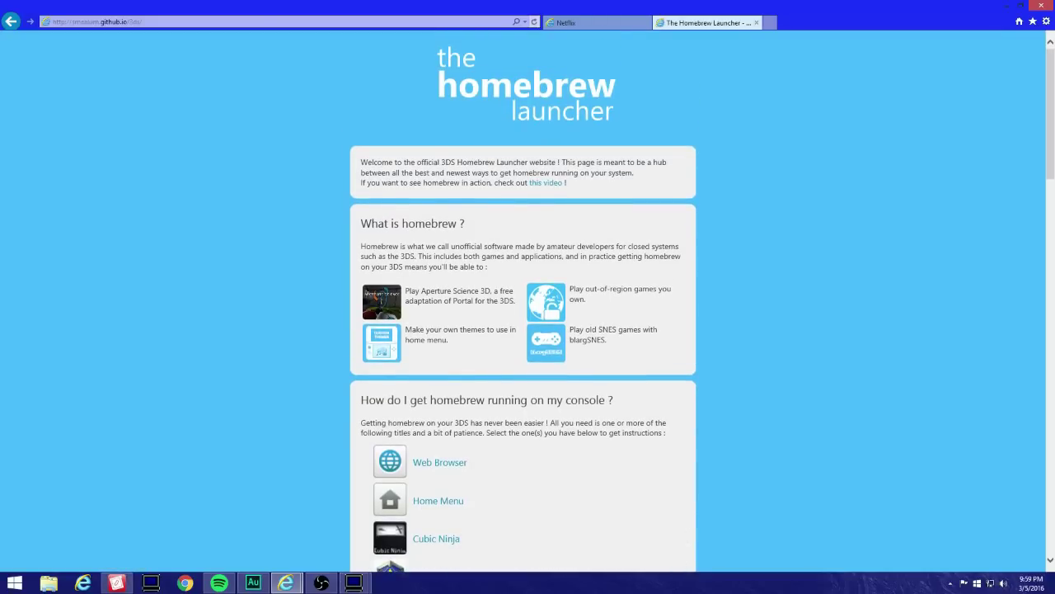
{"action": "scroll", "coordinate": [527, 297], "scroll_direction": "down", "scroll_amount": 3}
{"action": "scroll", "coordinate": [528, 297], "scroll_direction": "down", "scroll_amount": 2}
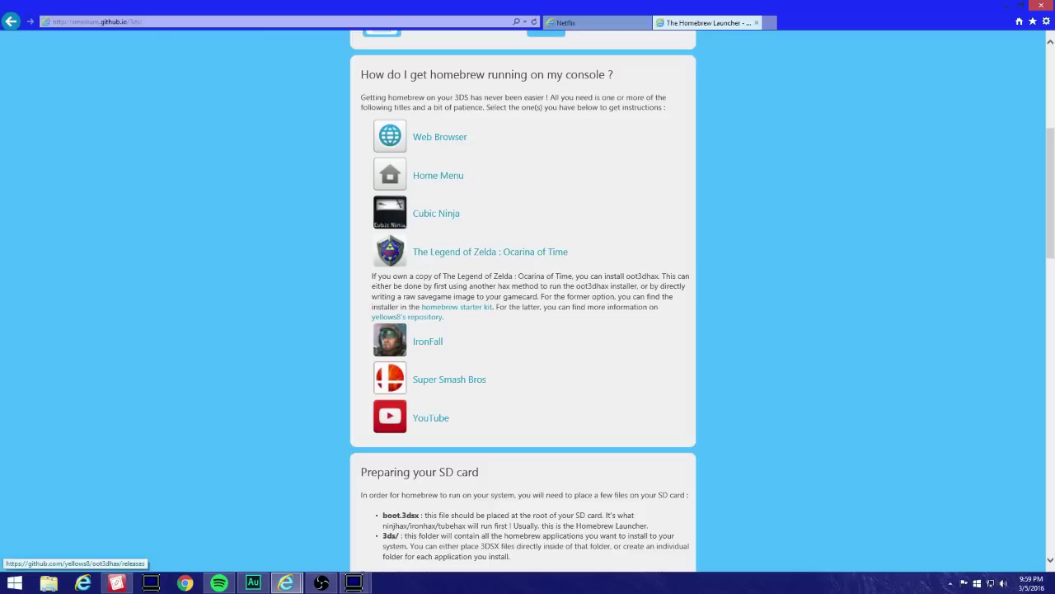
{"action": "scroll", "coordinate": [527, 297], "scroll_direction": "down", "scroll_amount": 2}
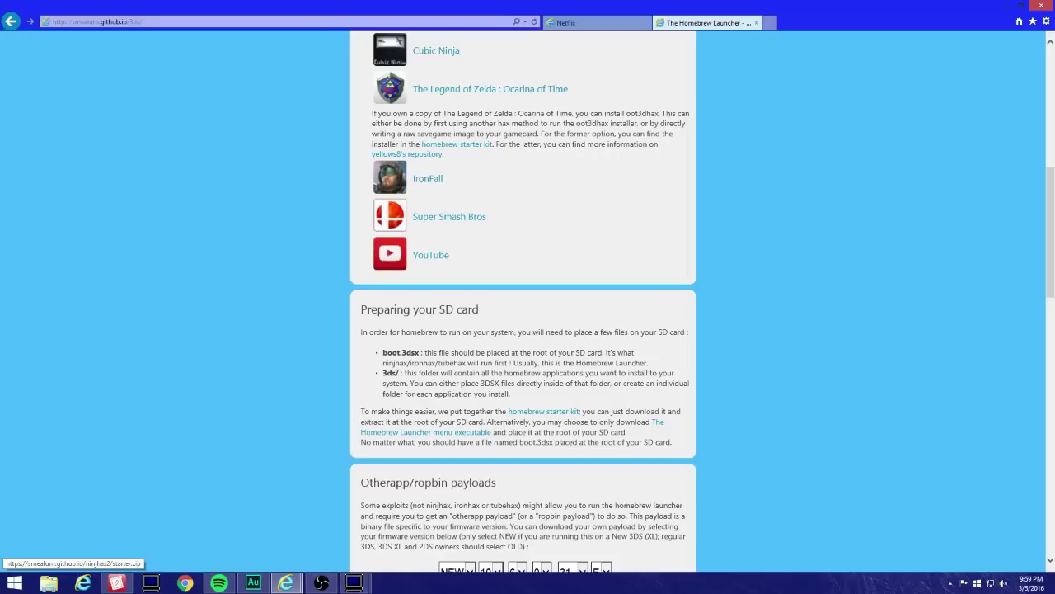
Step: Try to download the homebrew starter kit, starter.zip, using Save as
{"action": "left_click", "coordinate": [544, 411]}
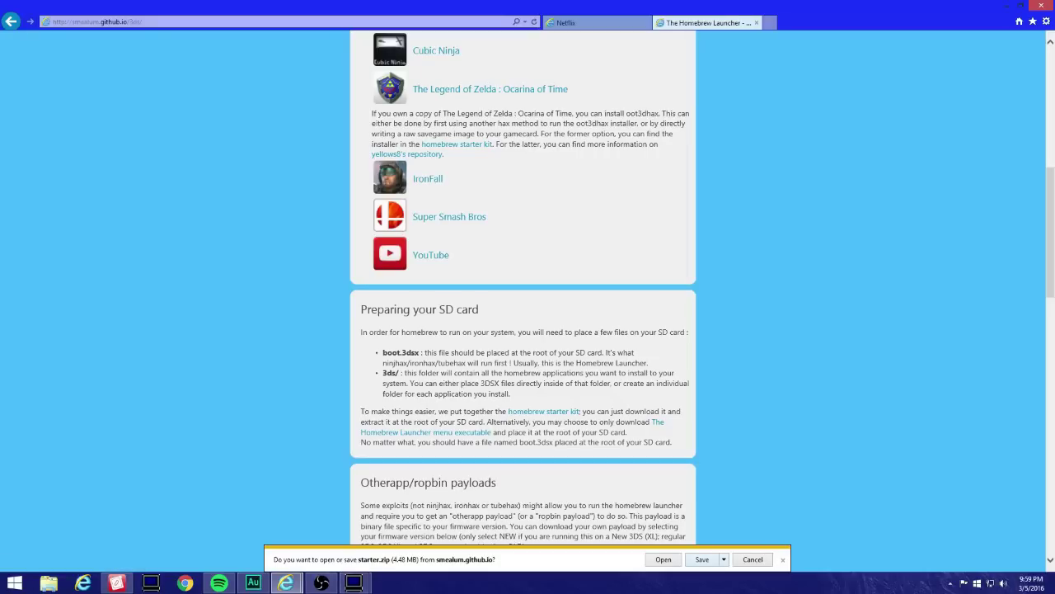
{"action": "left_click", "coordinate": [724, 558]}
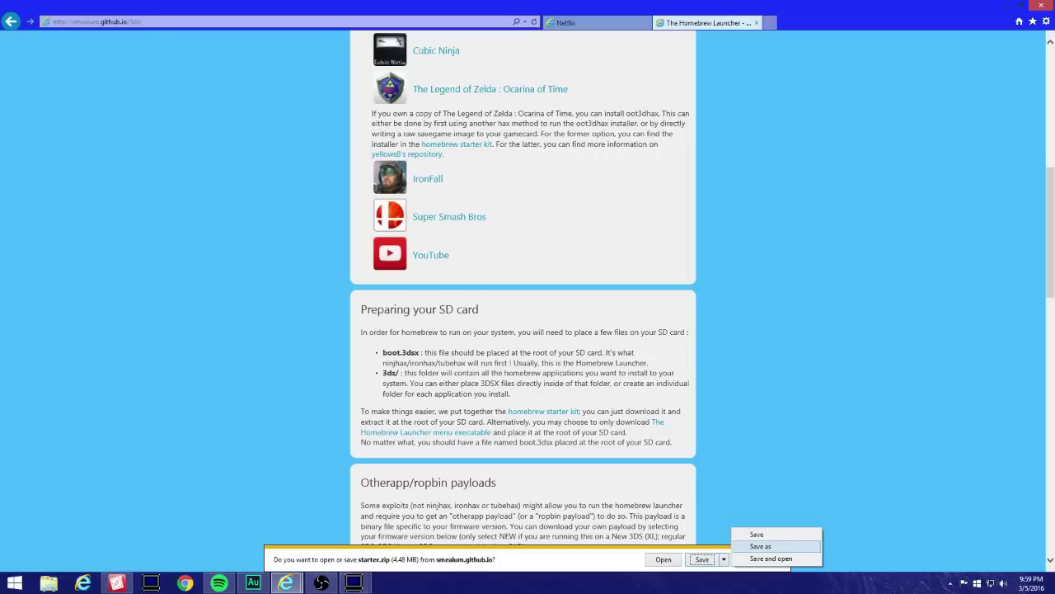
{"action": "left_click", "coordinate": [758, 546]}
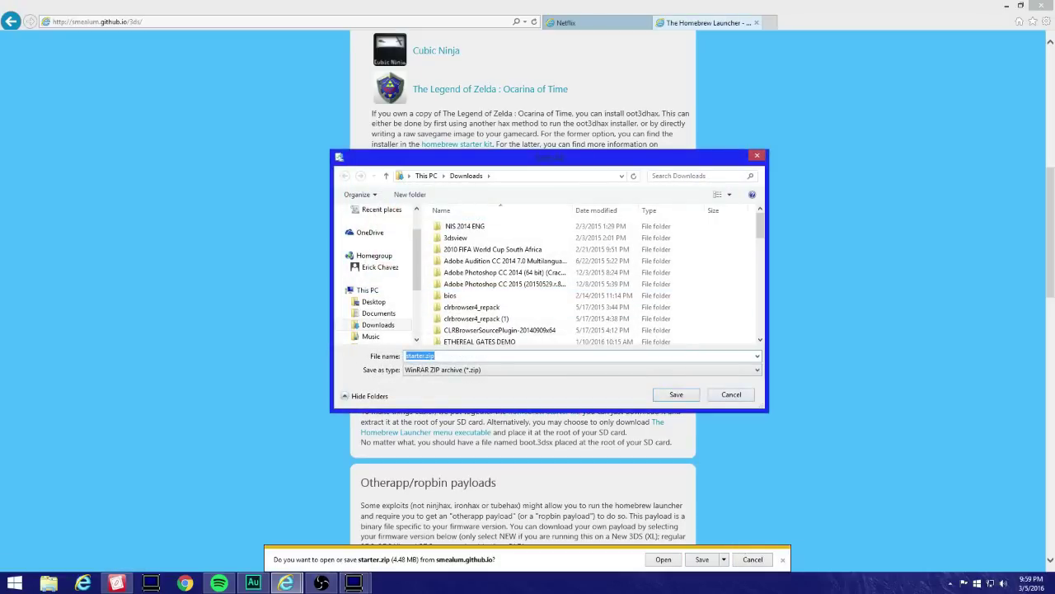
{"action": "key", "text": "Escape"}
{"action": "left_click", "coordinate": [783, 560]}
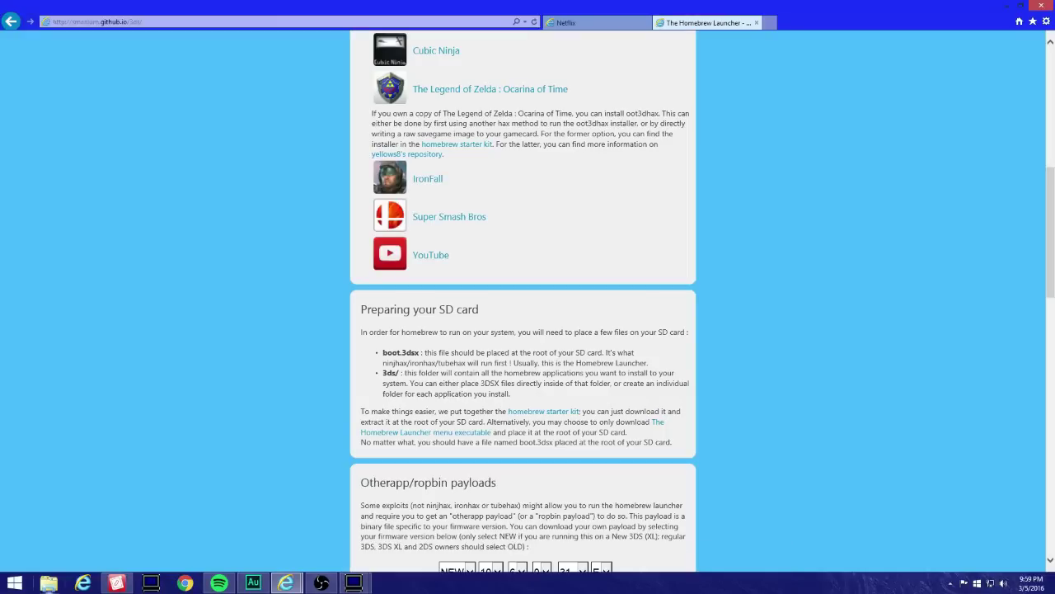
Step: Open Removable Disk (F:) in a File Explorer window and move the window clear of the page text
{"action": "left_click", "coordinate": [48, 582]}
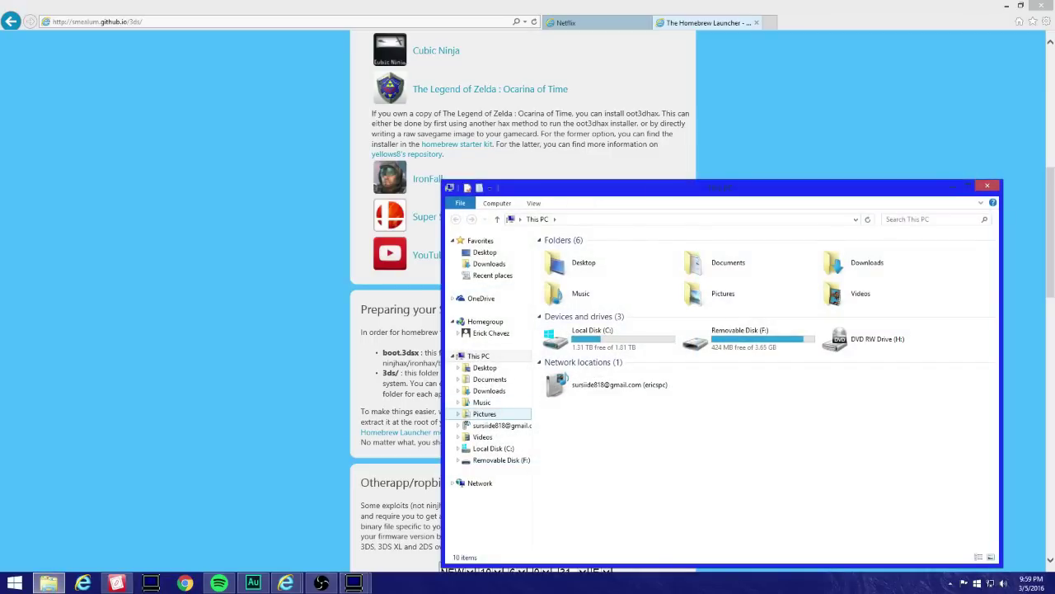
{"action": "double_click", "coordinate": [739, 338]}
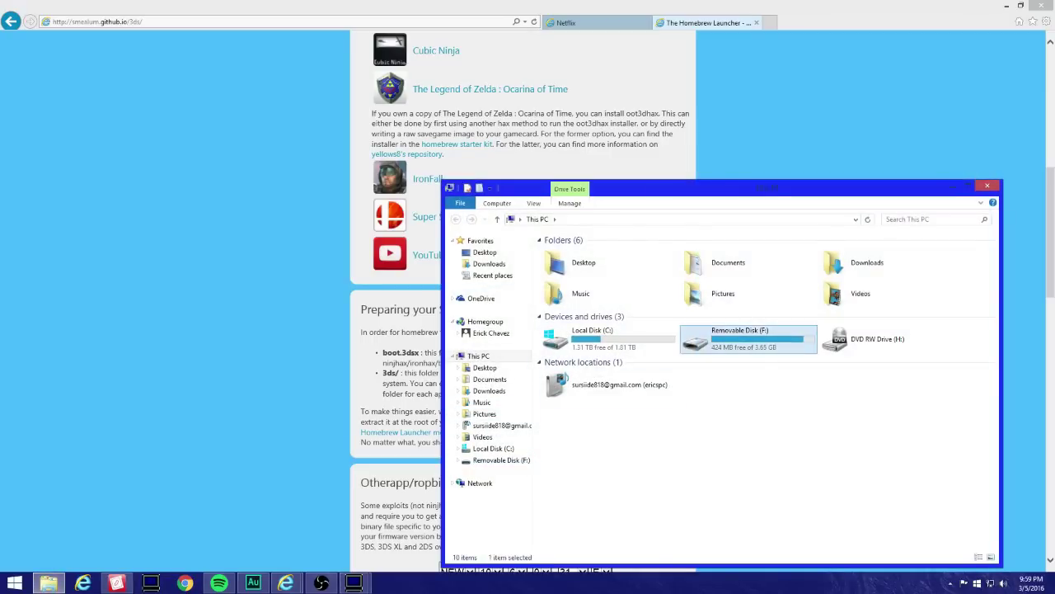
{"action": "left_click_drag", "start_coordinate": [742, 188], "coordinate": [778, 72]}
Step: Open the extracted starter folder from Downloads in a second File Explorer window and place it beside the Removable Disk (F:) window
{"action": "left_click", "coordinate": [15, 583]}
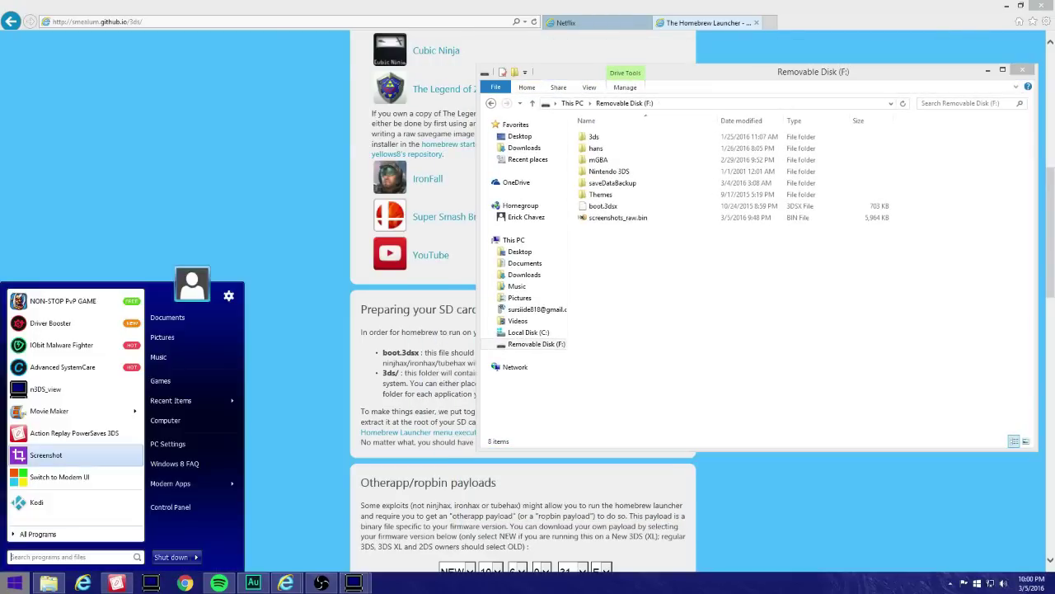
{"action": "left_click", "coordinate": [165, 420]}
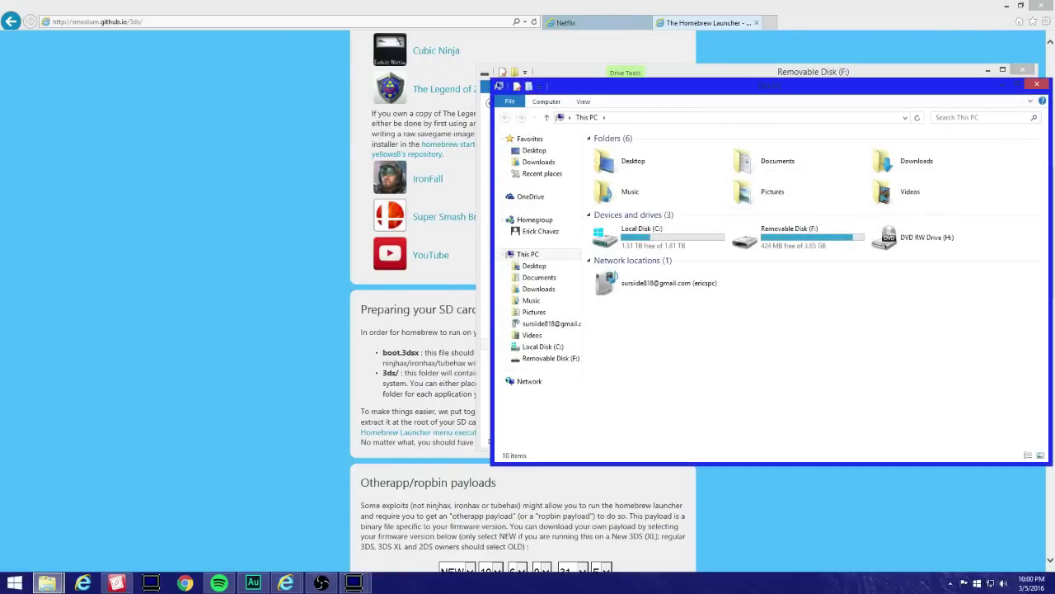
{"action": "left_click_drag", "start_coordinate": [701, 85], "coordinate": [265, 223]}
{"action": "double_click", "coordinate": [104, 426]}
{"action": "left_click", "coordinate": [235, 507]}
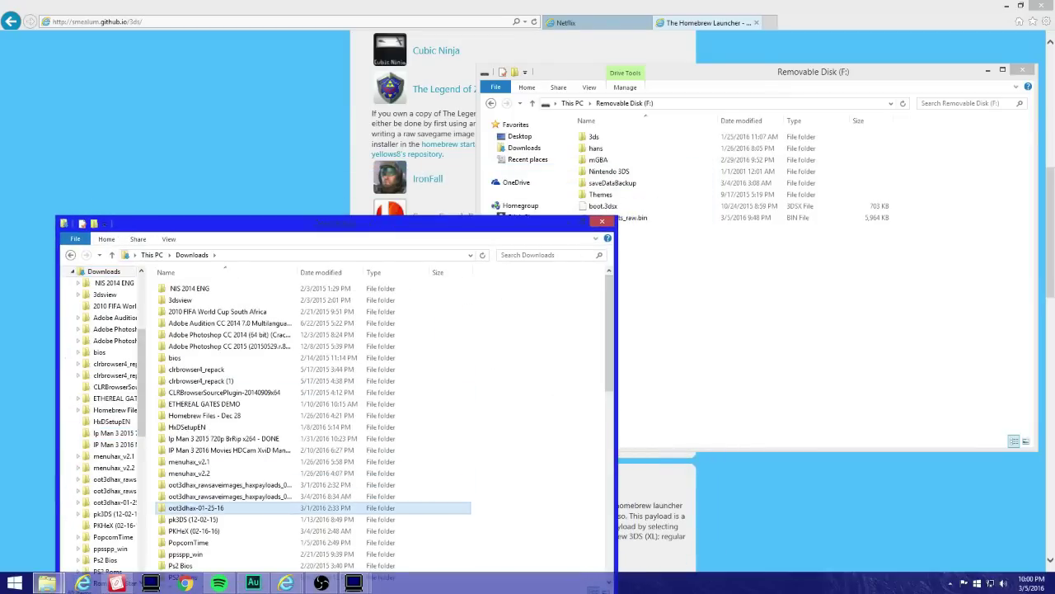
{"action": "scroll", "coordinate": [239, 504], "scroll_direction": "down", "scroll_amount": 2}
{"action": "double_click", "coordinate": [177, 545]}
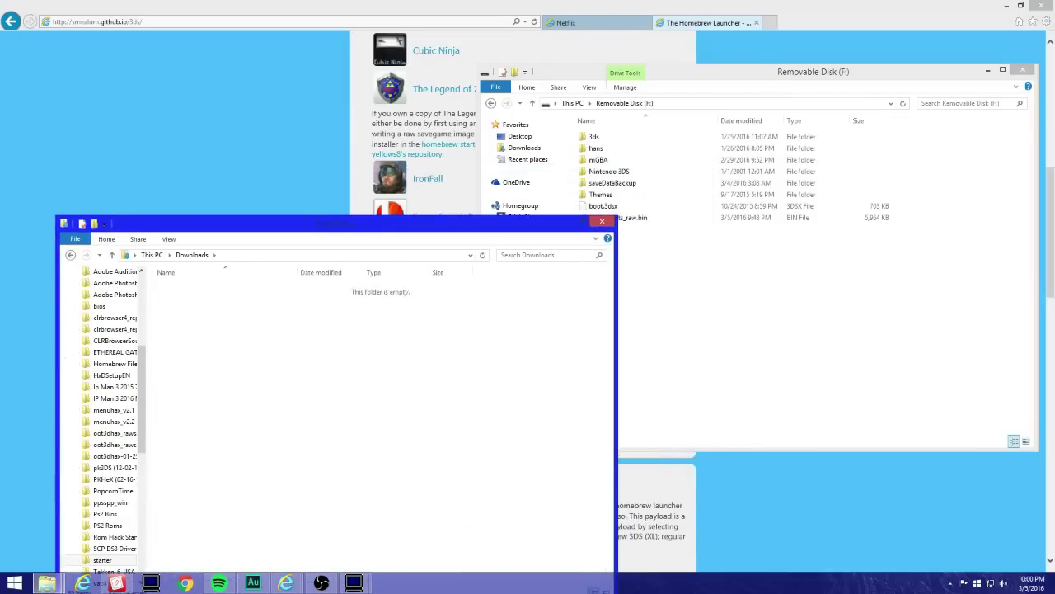
{"action": "left_click_drag", "start_coordinate": [355, 223], "coordinate": [291, 159]}
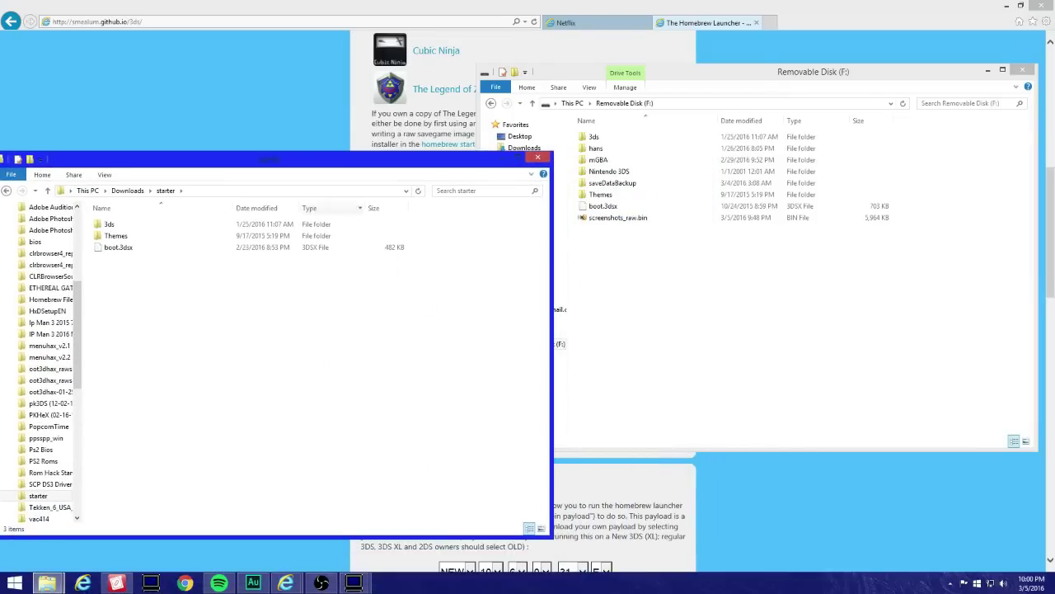
Step: Try to copy 3ds, Themes and boot.3dsx from the starter folder to the root of Removable Disk (F:), and close both folder windows
{"action": "left_click", "coordinate": [684, 313]}
{"action": "left_click_drag", "start_coordinate": [709, 72], "coordinate": [737, 82]}
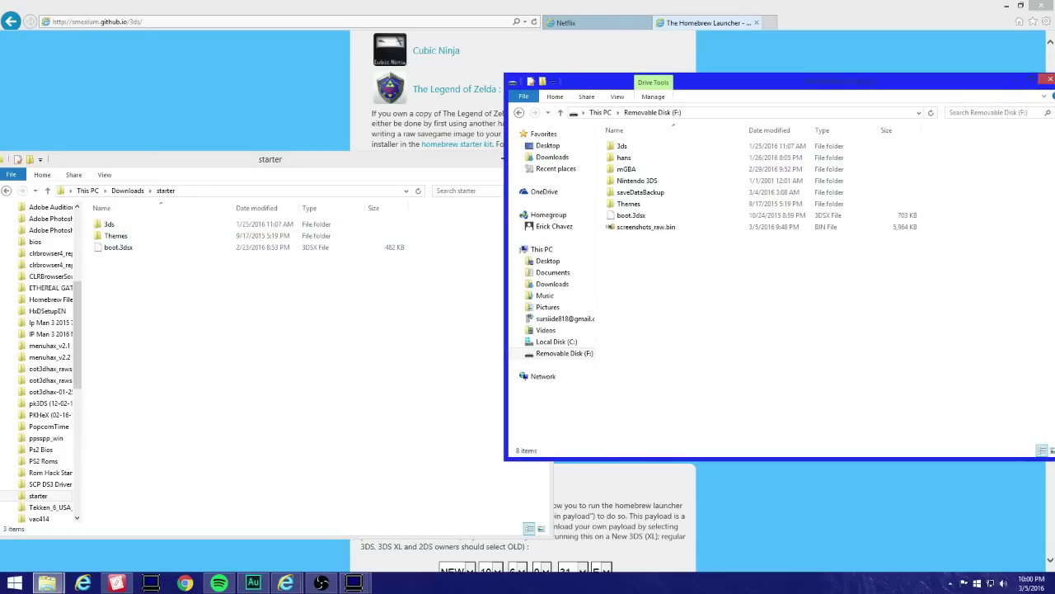
{"action": "left_click_drag", "start_coordinate": [373, 304], "coordinate": [816, 330]}
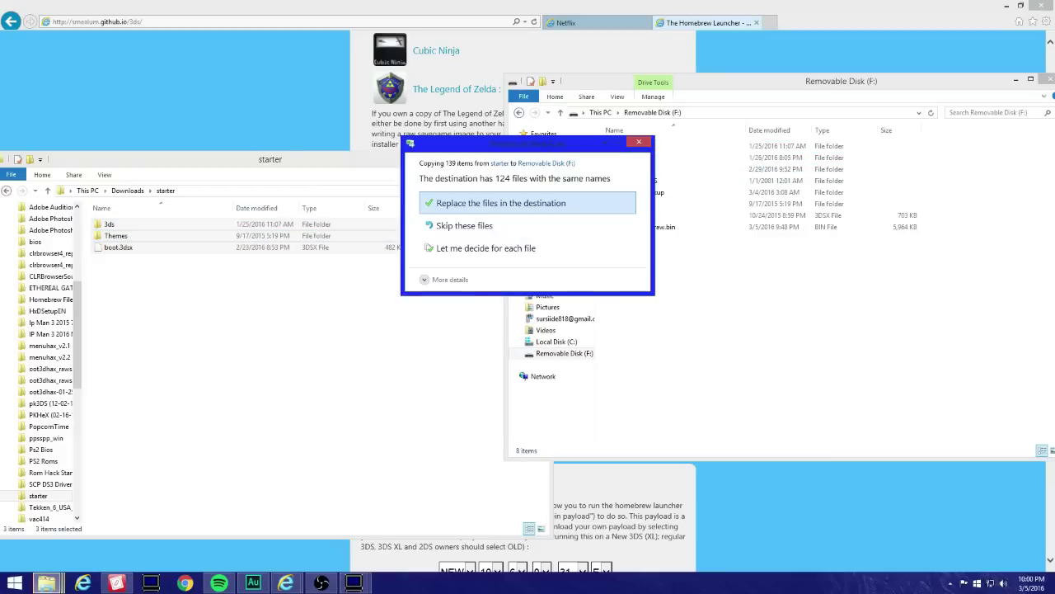
{"action": "left_click", "coordinate": [639, 142]}
{"action": "left_click", "coordinate": [462, 159]}
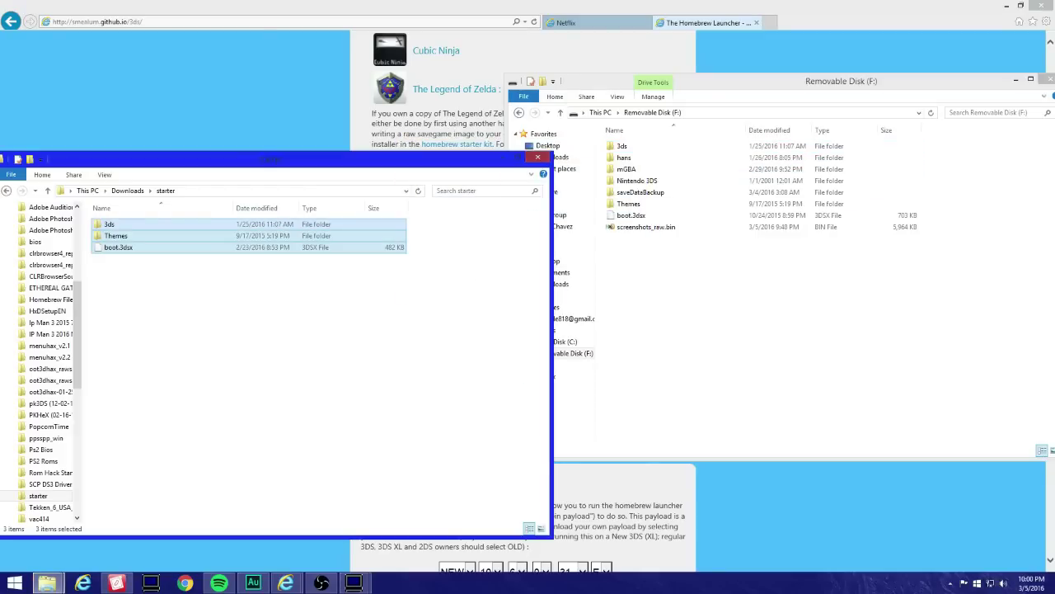
{"action": "left_click", "coordinate": [537, 156]}
{"action": "left_click_drag", "start_coordinate": [775, 82], "coordinate": [459, 70]}
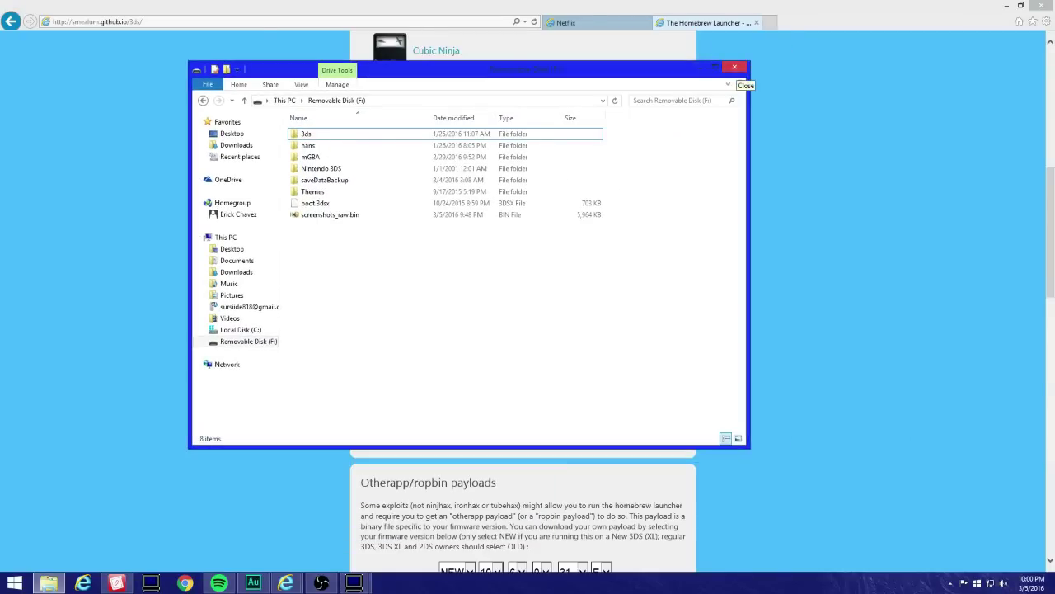
{"action": "left_click", "coordinate": [735, 66]}
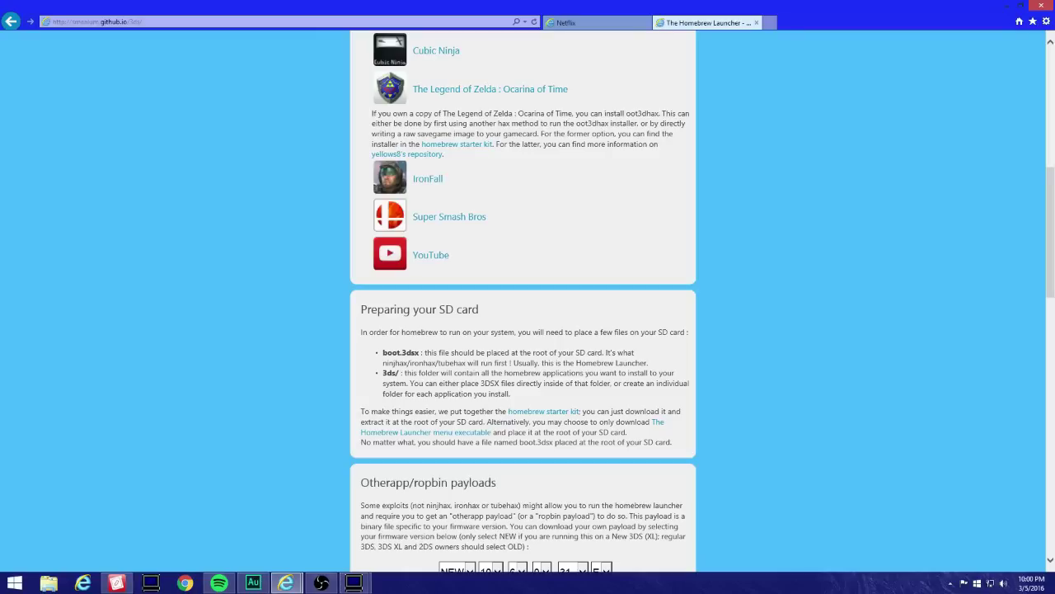
Step: Switch to 3DS Powersaves, check the codes for The Legend of Zelda: Ocarina of Time 3D, and return to the local saves
{"action": "mouse_move", "coordinate": [116, 583]}
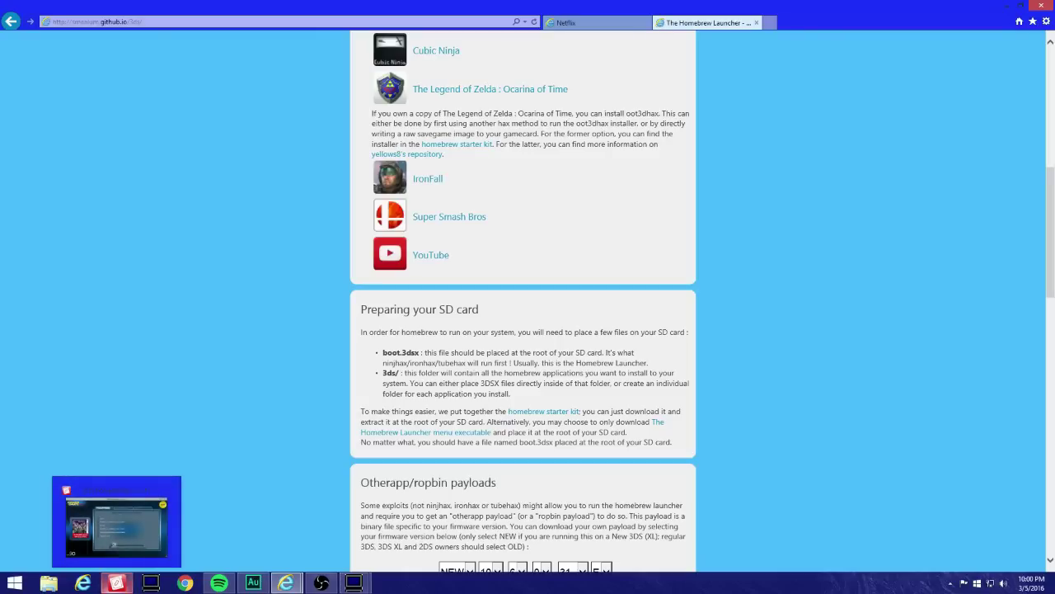
{"action": "left_click", "coordinate": [116, 583]}
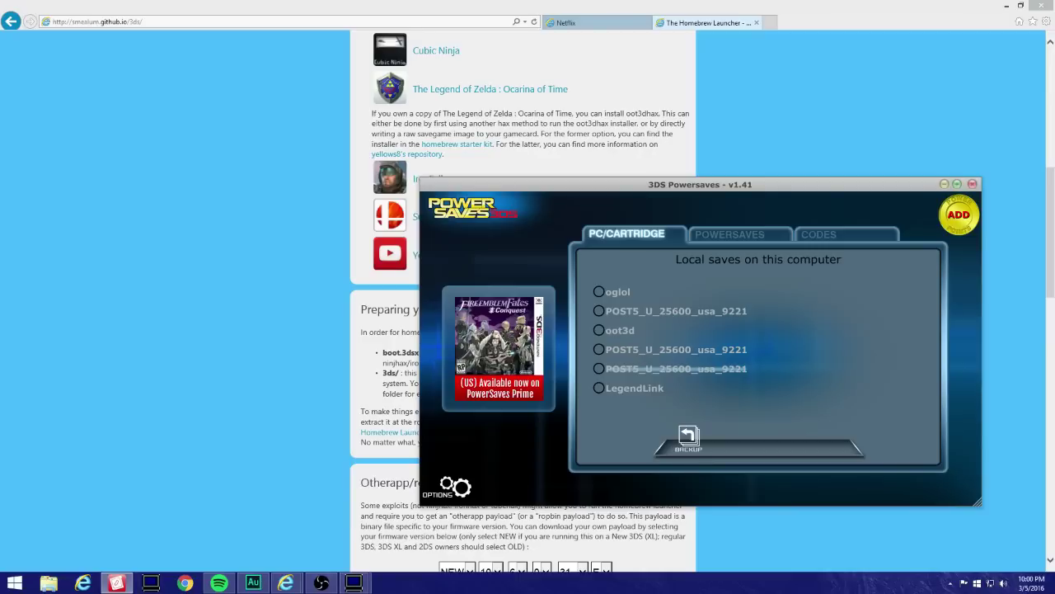
{"action": "left_click_drag", "start_coordinate": [700, 185], "coordinate": [693, 151]}
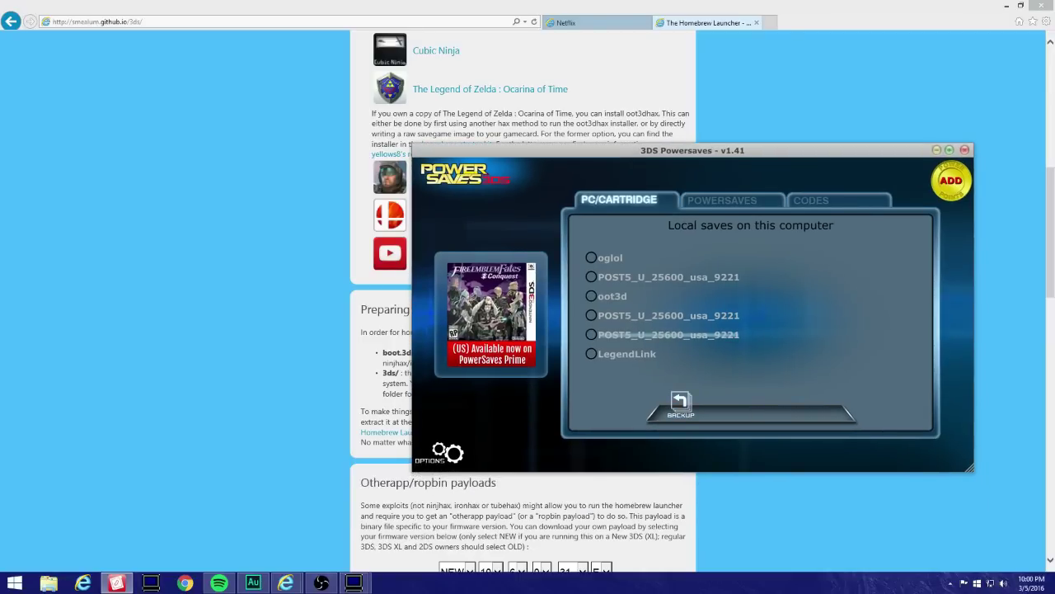
{"action": "left_click", "coordinate": [811, 201]}
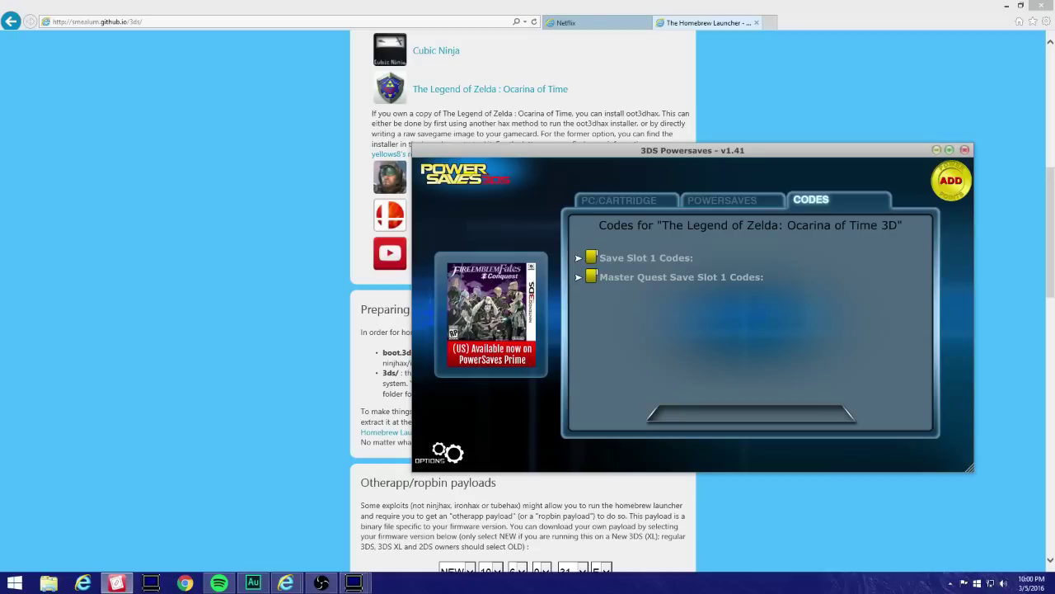
{"action": "left_click", "coordinate": [619, 200]}
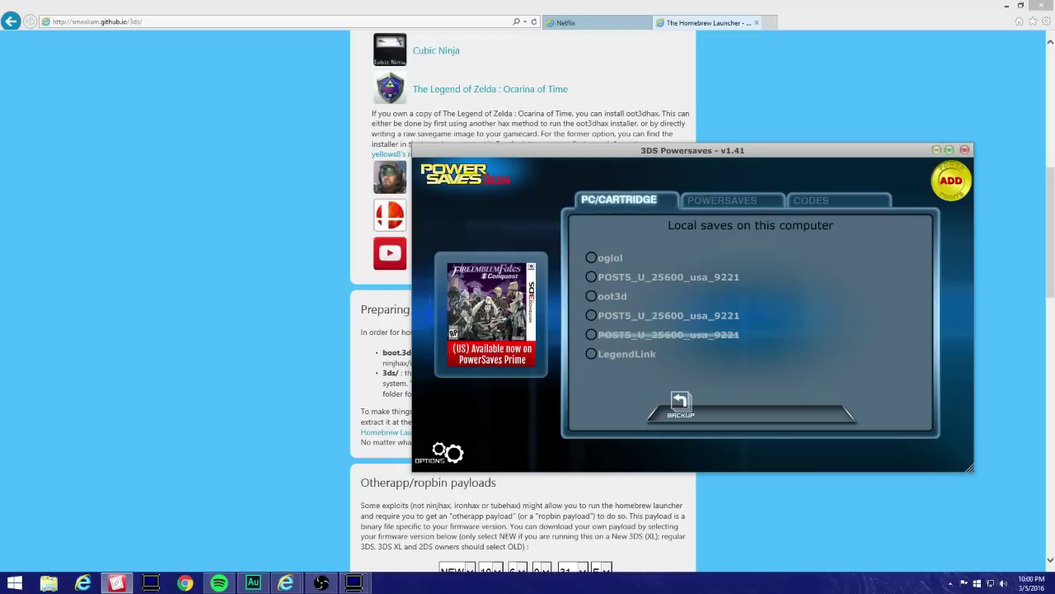
Step: Back up the cartridge save to the computer with the save description LittleLink
{"action": "left_click", "coordinate": [680, 402]}
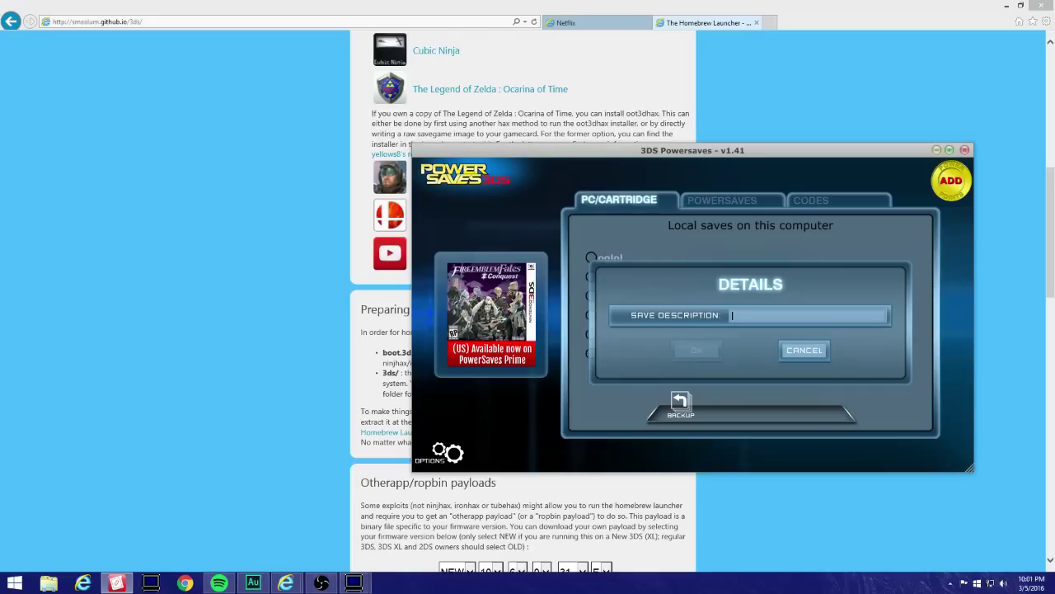
{"action": "type", "text": "o"}
{"action": "key", "text": "BackSpace"}
{"action": "type", "text": "LittleLink"}
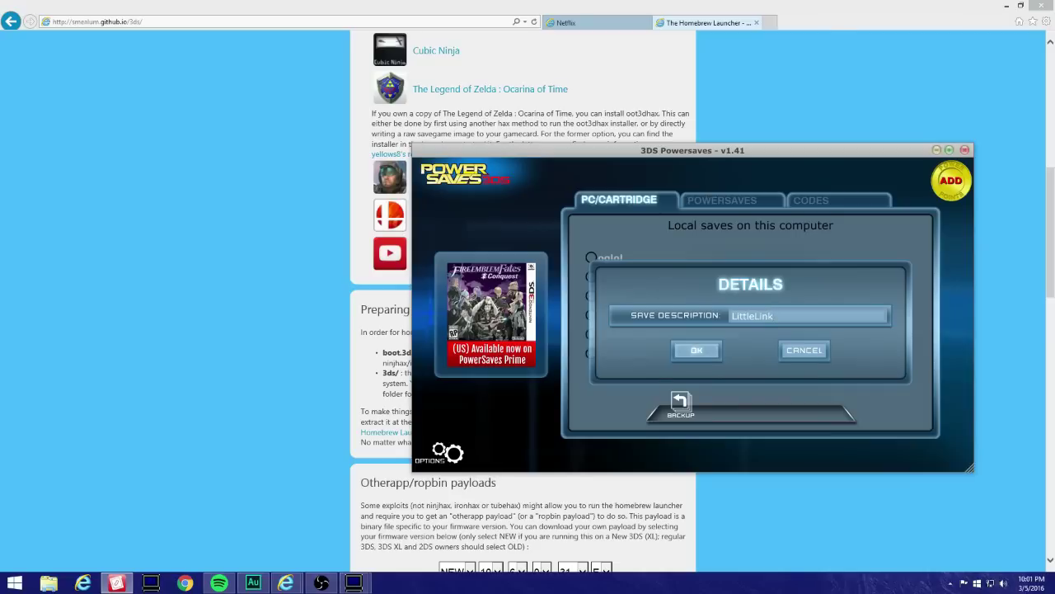
{"action": "left_click", "coordinate": [696, 349]}
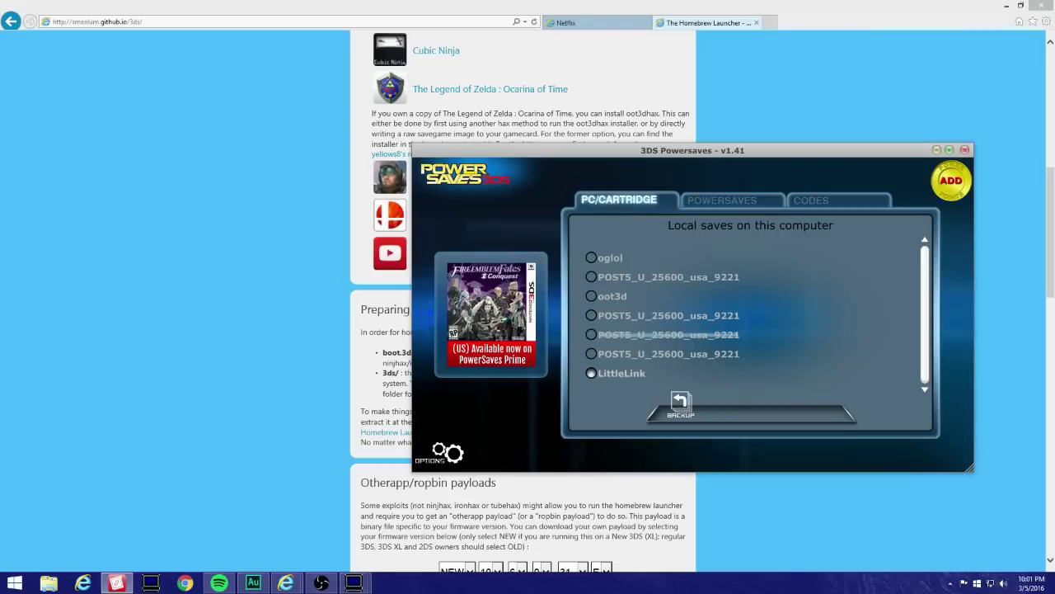
Step: Minimize 3DS Powersaves and open the oot3dhax releases page linked in the Homebrew Launcher site's Ocarina of Time section
{"action": "left_click_drag", "start_coordinate": [727, 150], "coordinate": [478, 120]}
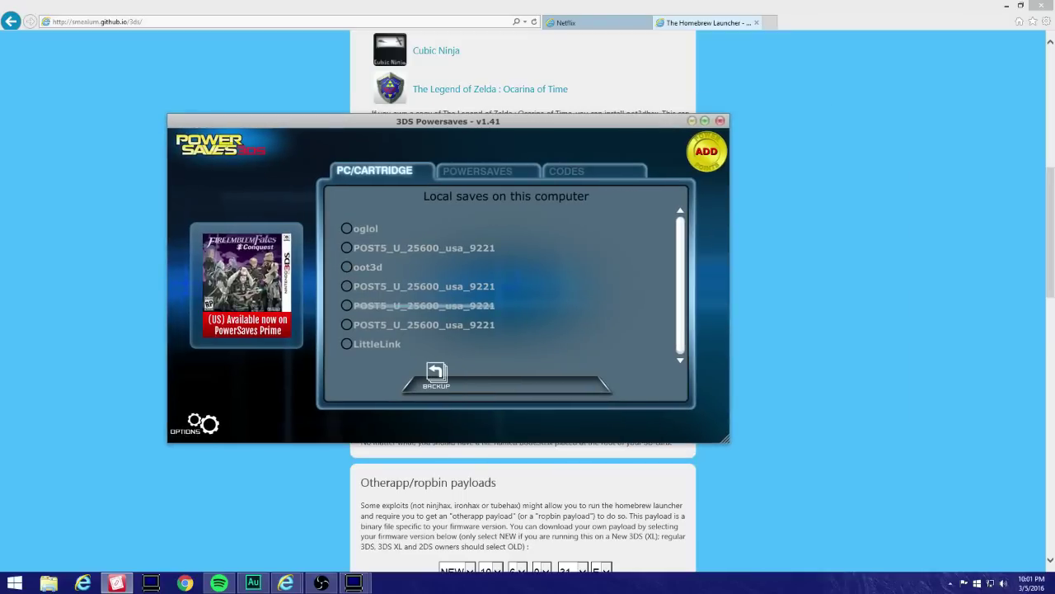
{"action": "left_click", "coordinate": [692, 121]}
{"action": "scroll", "coordinate": [523, 297], "scroll_direction": "up", "scroll_amount": 2}
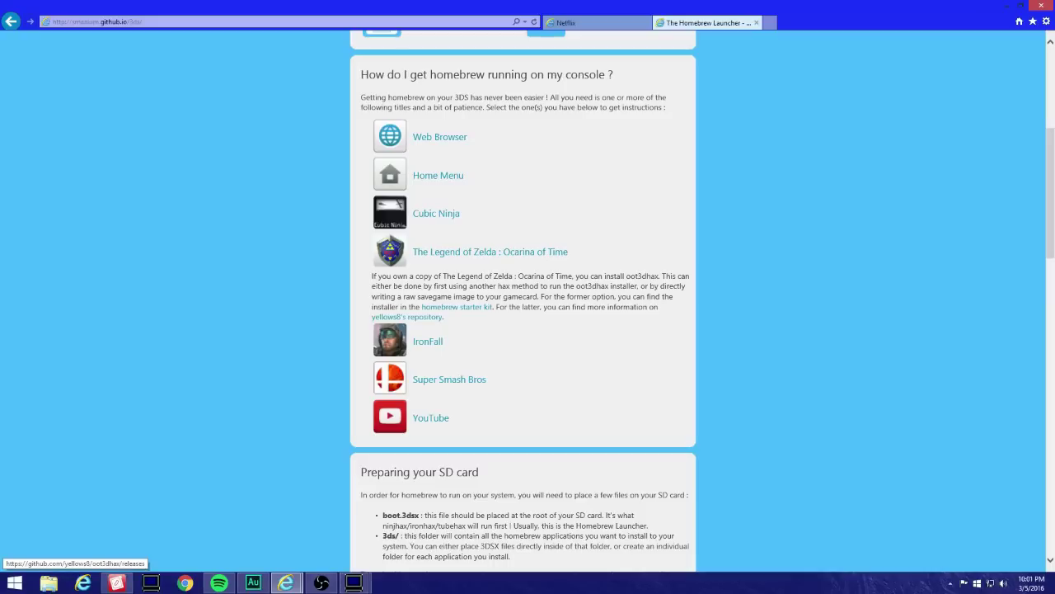
{"action": "left_click", "coordinate": [406, 317]}
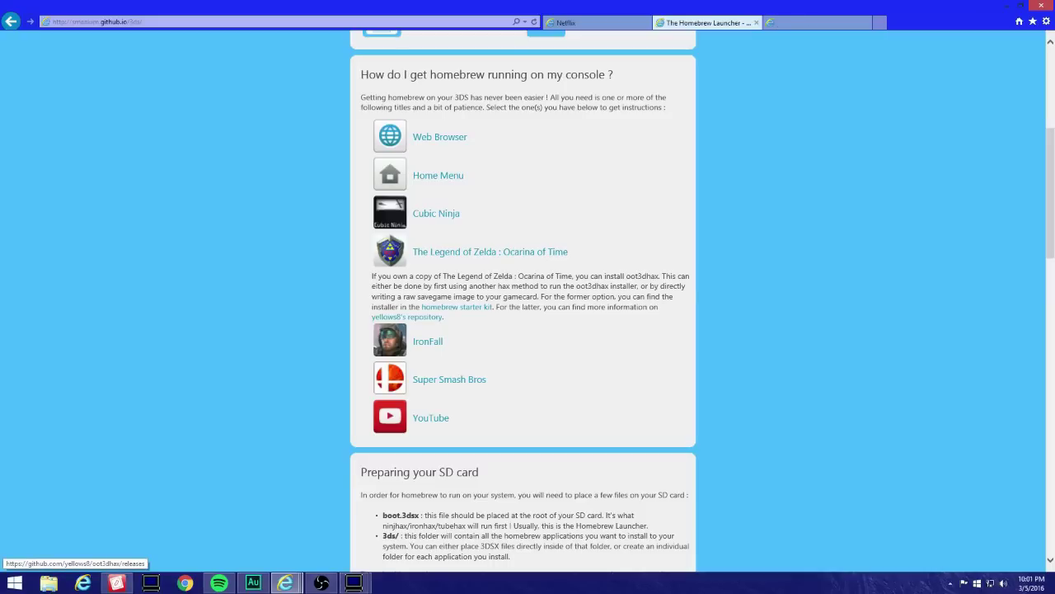
Step: Try to download oot3dhax_rawsaveimages_haxpayloads_03-01-16.zip from the latest release
{"action": "scroll", "coordinate": [527, 300], "scroll_direction": "down", "scroll_amount": 3}
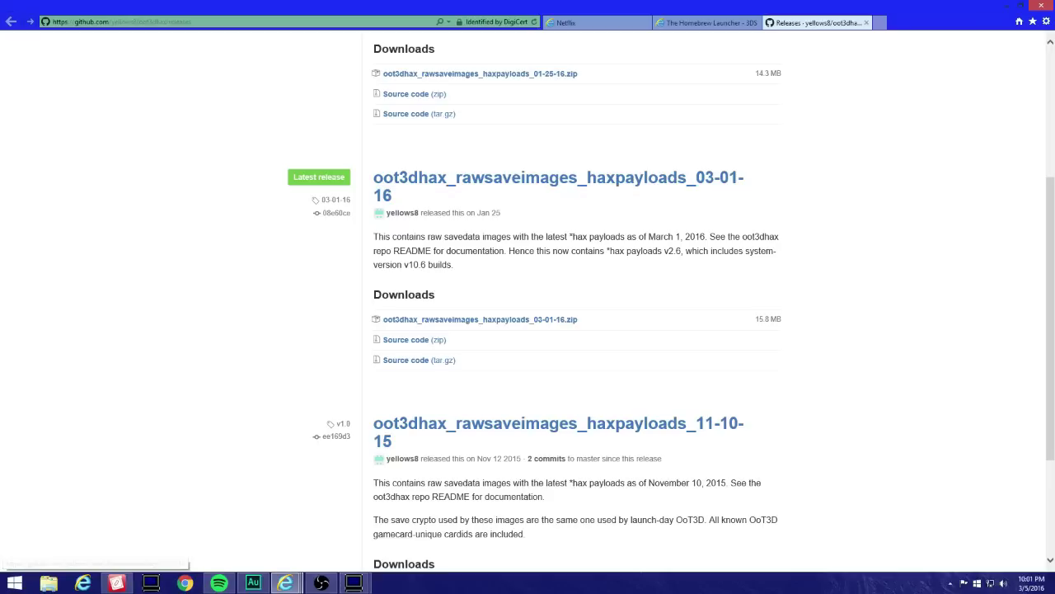
{"action": "left_click", "coordinate": [494, 319]}
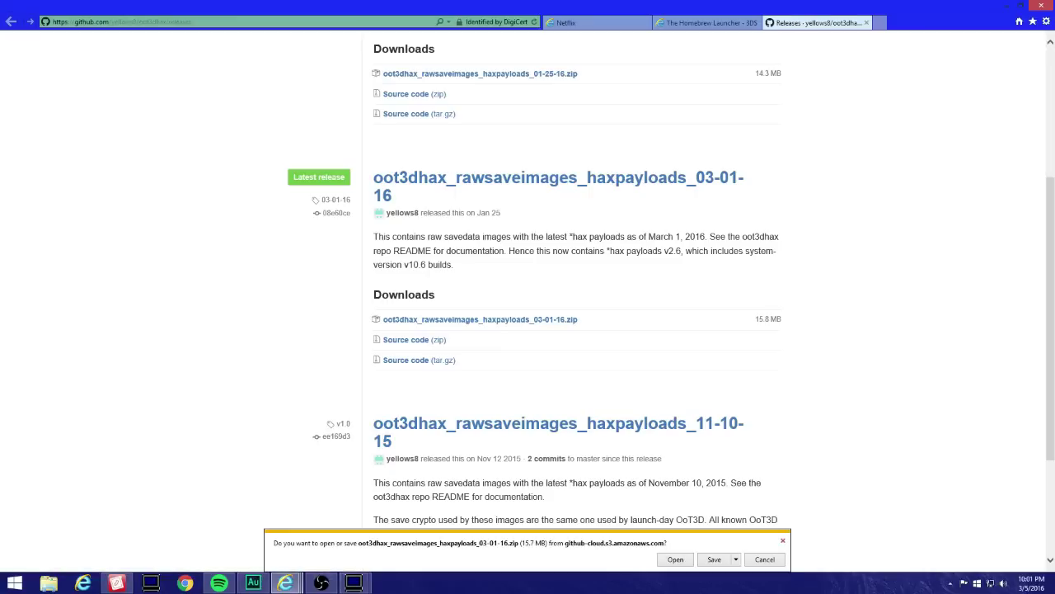
{"action": "left_click", "coordinate": [765, 559]}
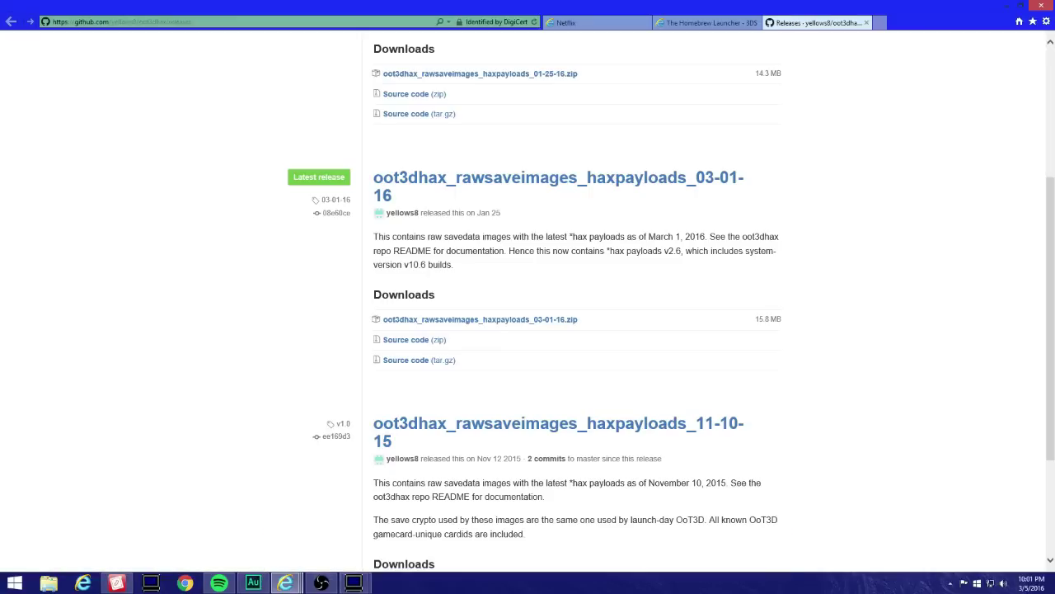
{"action": "left_click", "coordinate": [49, 583]}
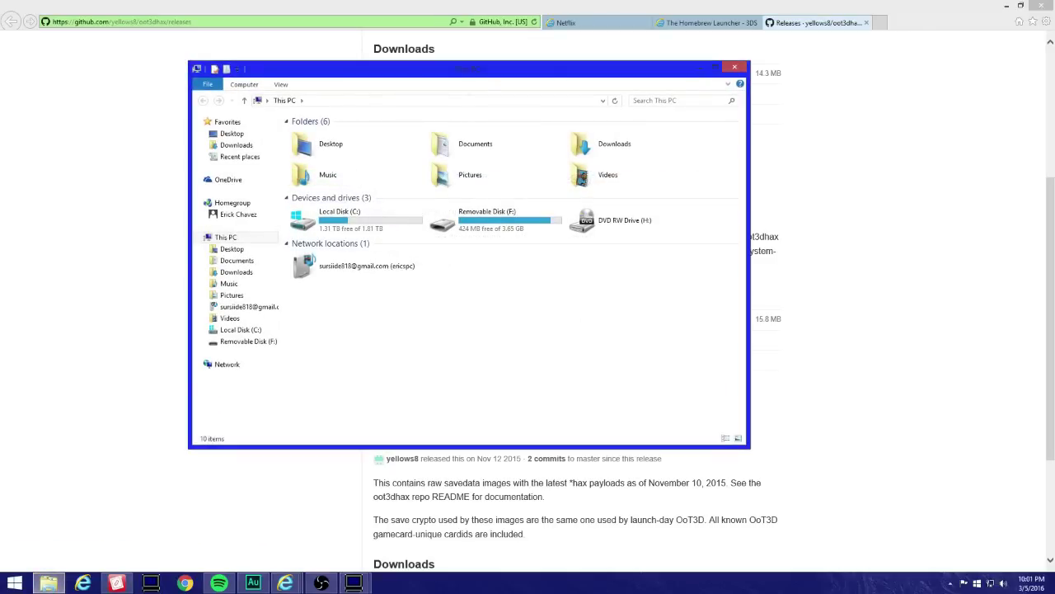
{"action": "left_click", "coordinate": [236, 272]}
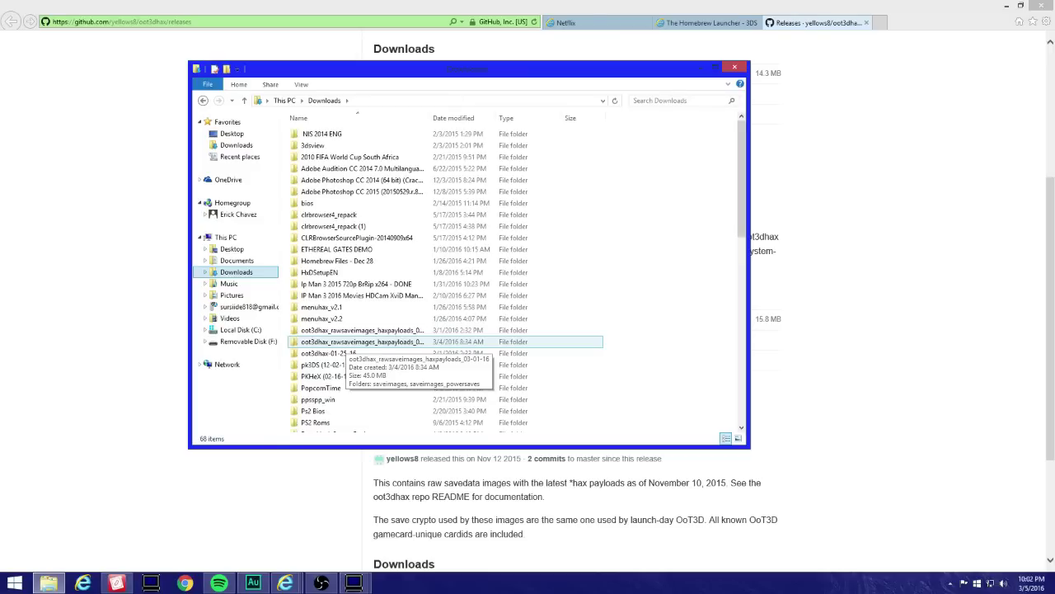
{"action": "double_click", "coordinate": [363, 342]}
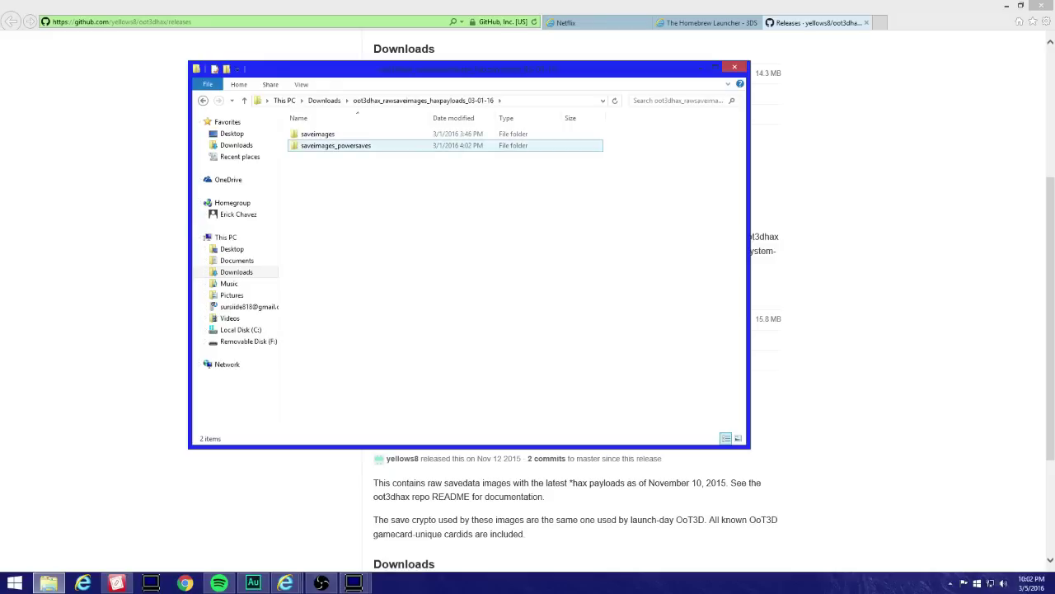
{"action": "double_click", "coordinate": [326, 145]}
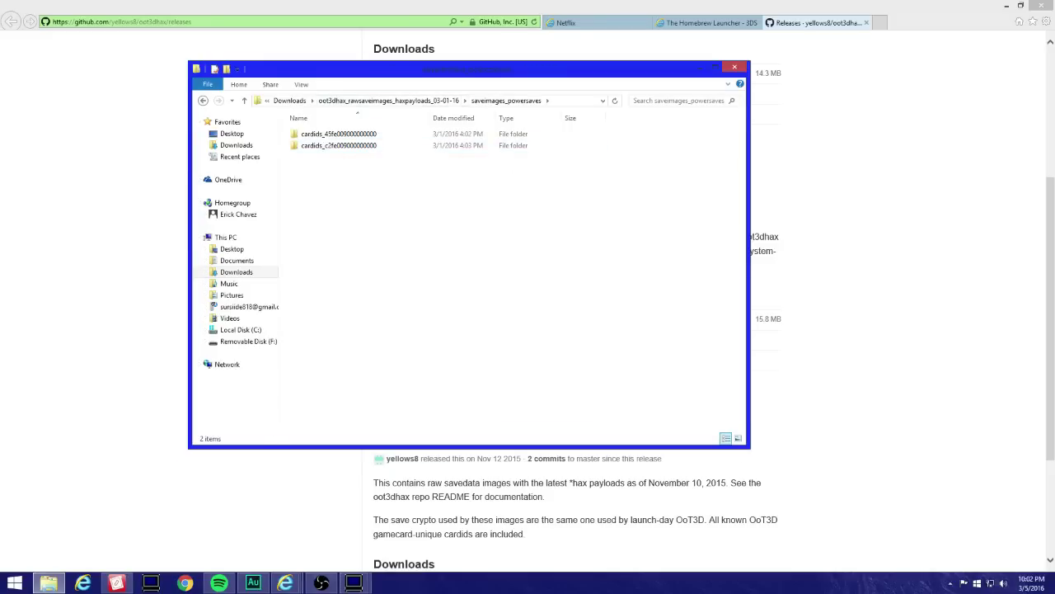
{"action": "left_click_drag", "start_coordinate": [383, 69], "coordinate": [298, 145]}
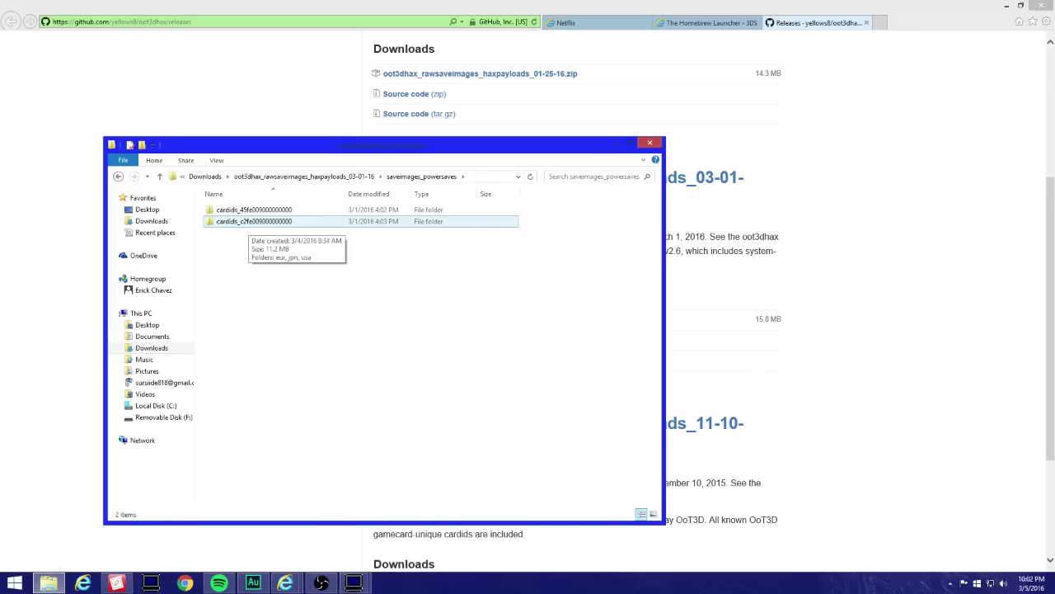
{"action": "double_click", "coordinate": [247, 221]}
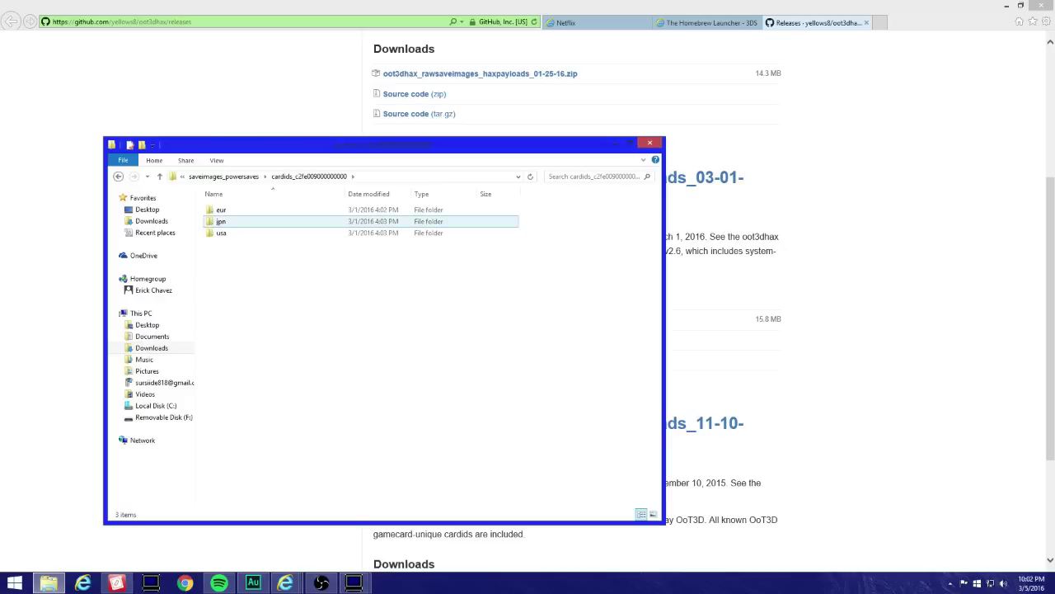
{"action": "left_click_drag", "start_coordinate": [346, 145], "coordinate": [298, 123]}
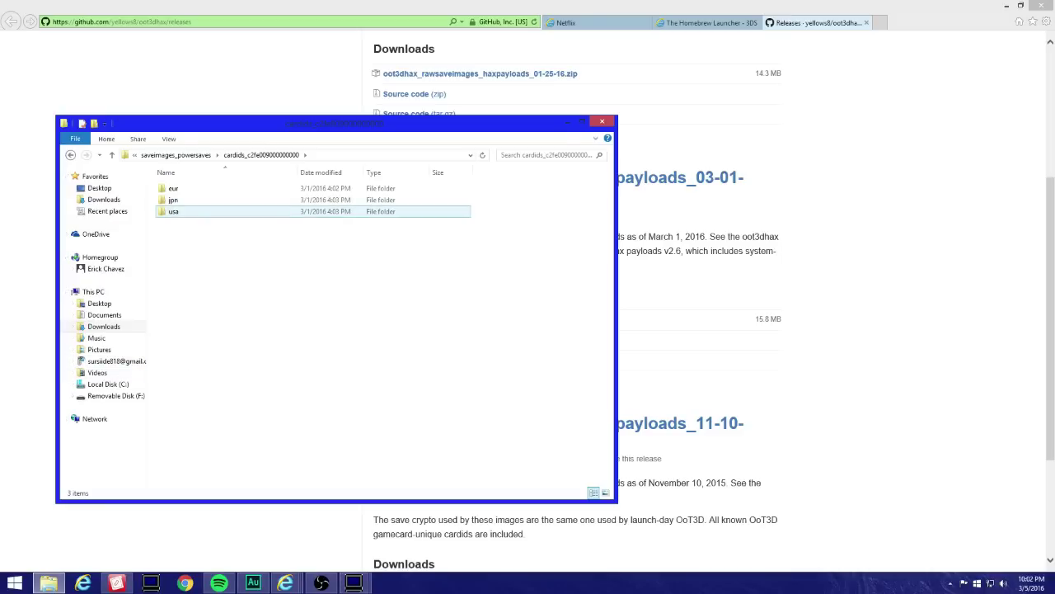
{"action": "double_click", "coordinate": [173, 211]}
{"action": "scroll", "coordinate": [313, 371], "scroll_direction": "down", "scroll_amount": 4}
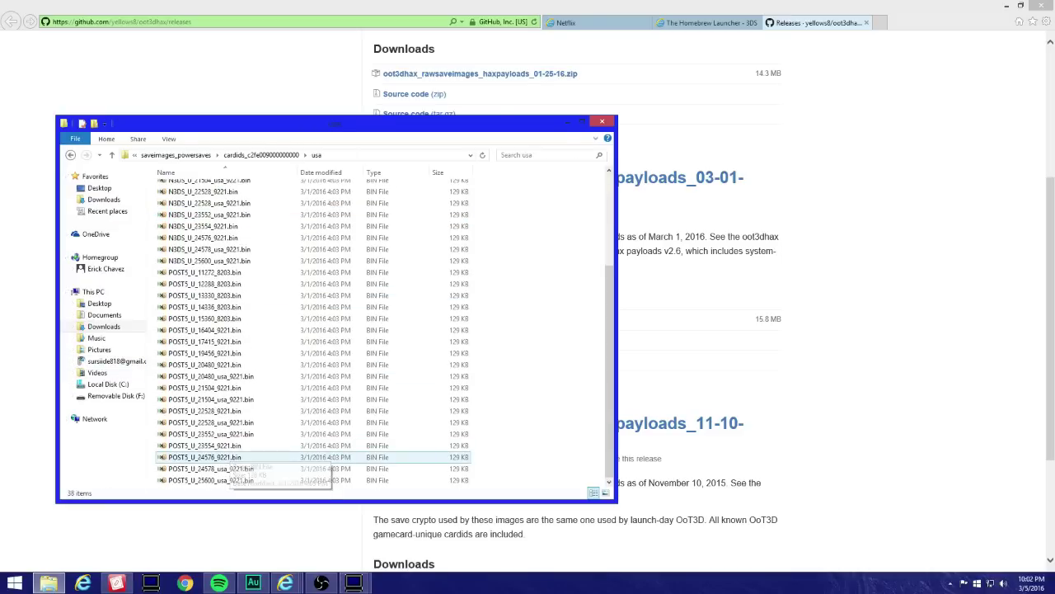
Step: Open the Powersaves3DS folder from the C: drive user profile in a second window and arrange it beside the usa folder
{"action": "left_click", "coordinate": [15, 583]}
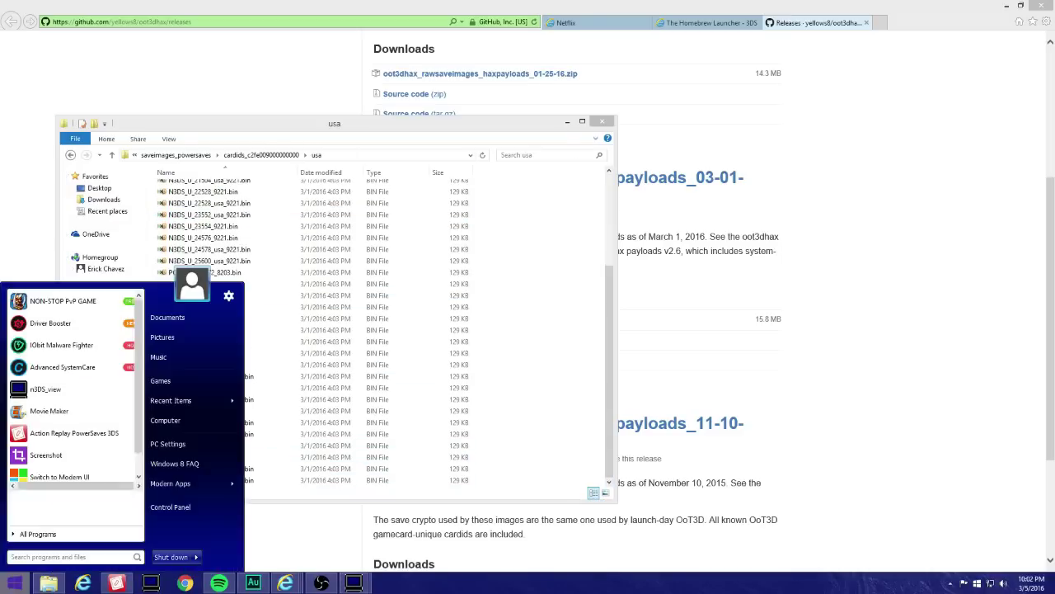
{"action": "left_click", "coordinate": [165, 420]}
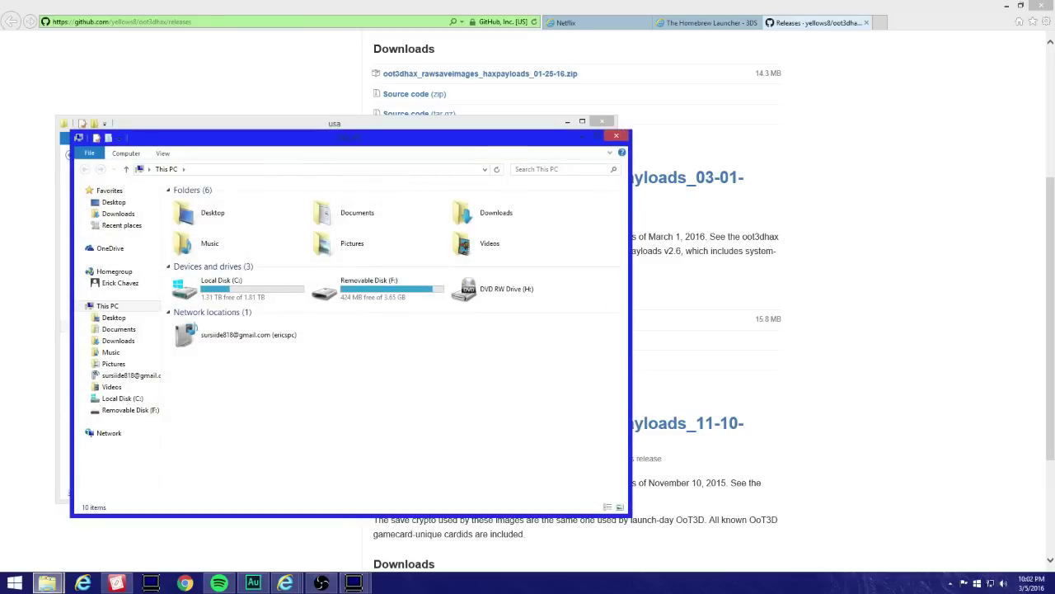
{"action": "left_click_drag", "start_coordinate": [353, 137], "coordinate": [703, 191]}
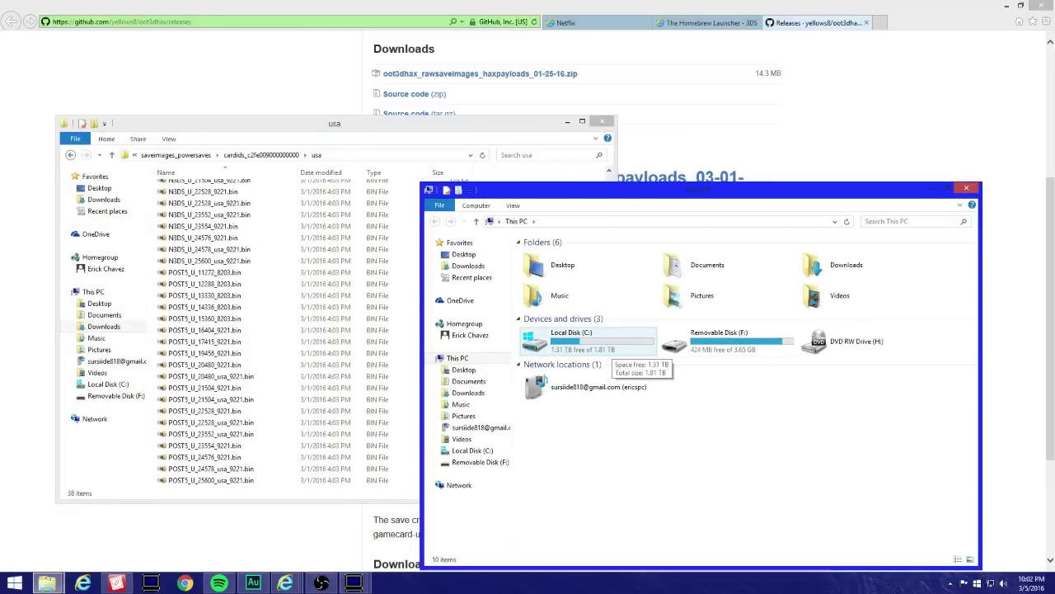
{"action": "double_click", "coordinate": [612, 342]}
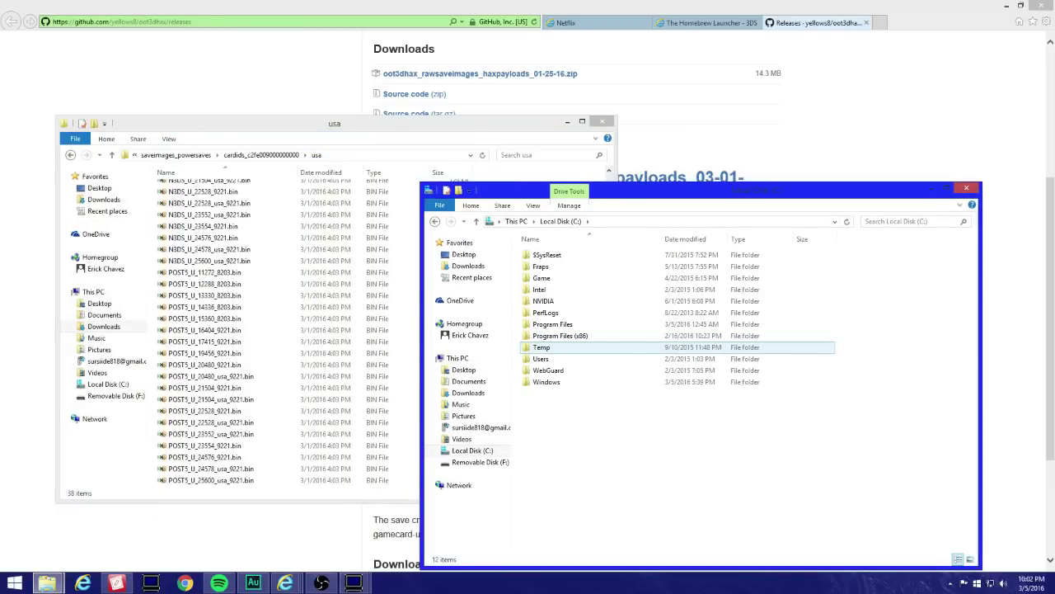
{"action": "double_click", "coordinate": [541, 358]}
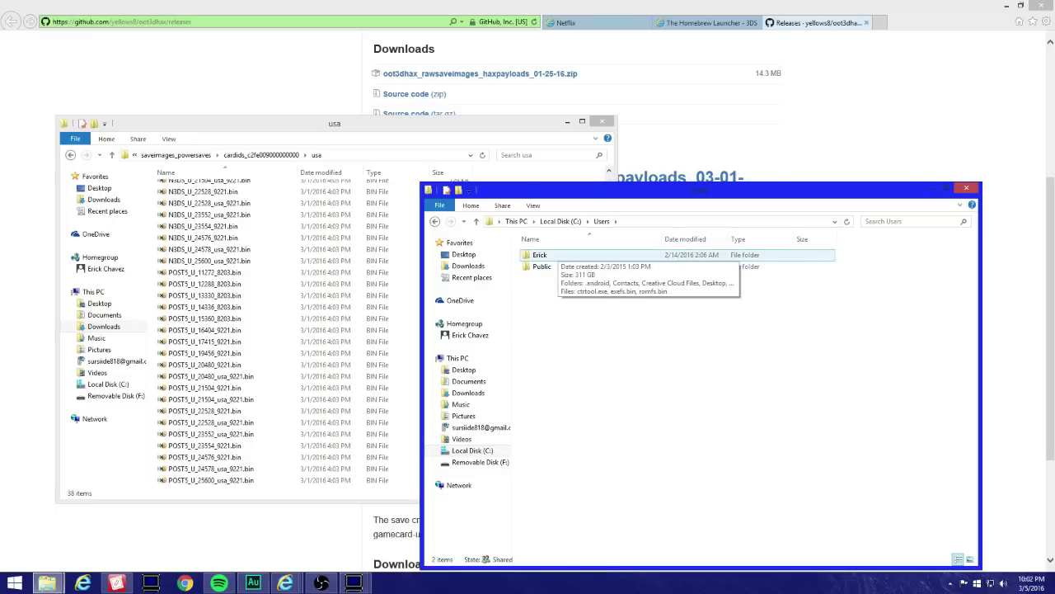
{"action": "double_click", "coordinate": [539, 255]}
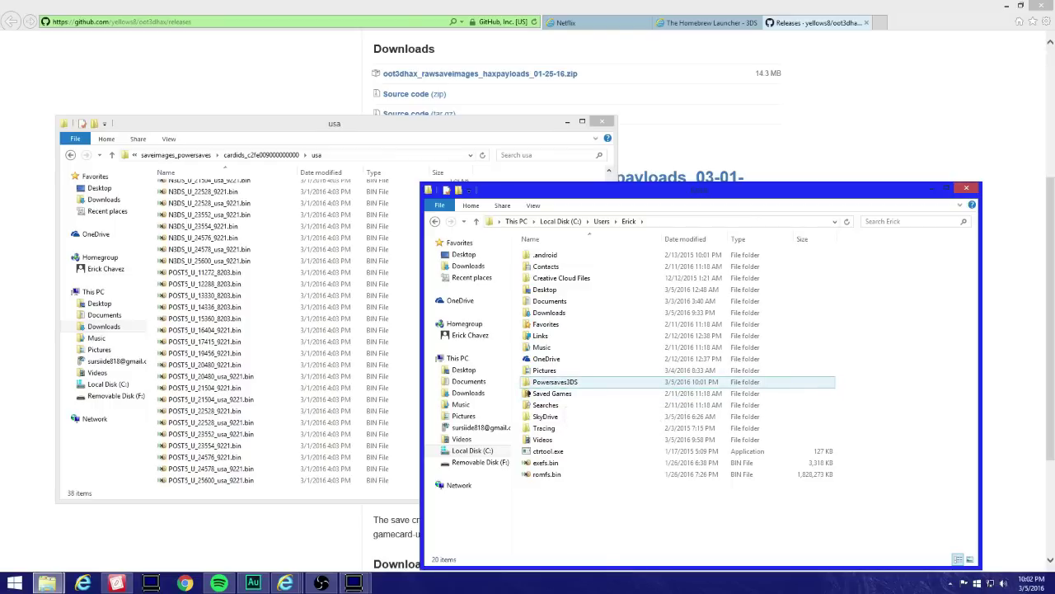
{"action": "double_click", "coordinate": [554, 382]}
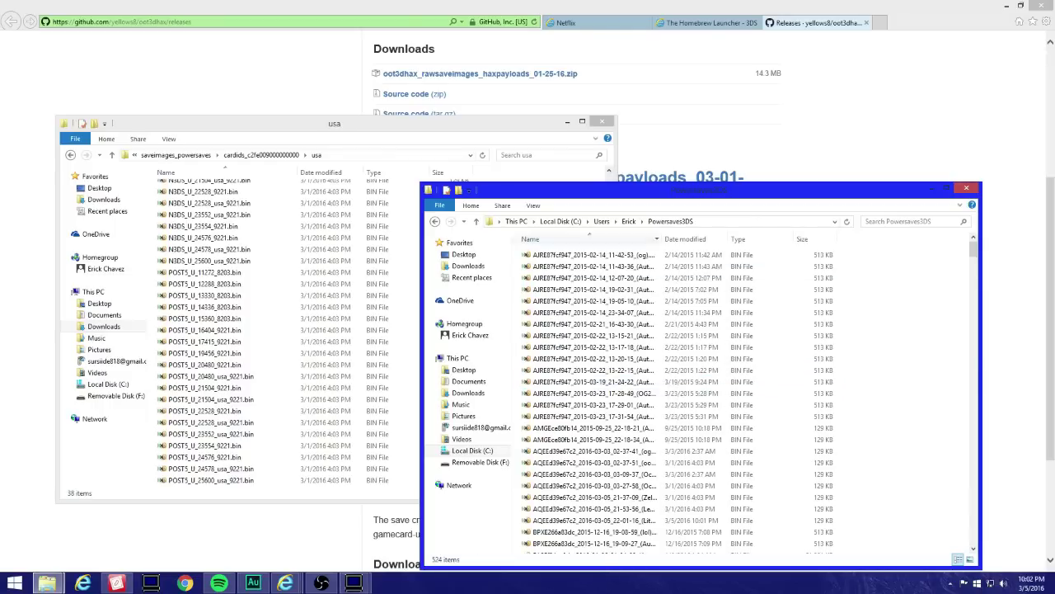
{"action": "left_click_drag", "start_coordinate": [700, 189], "coordinate": [785, 116]}
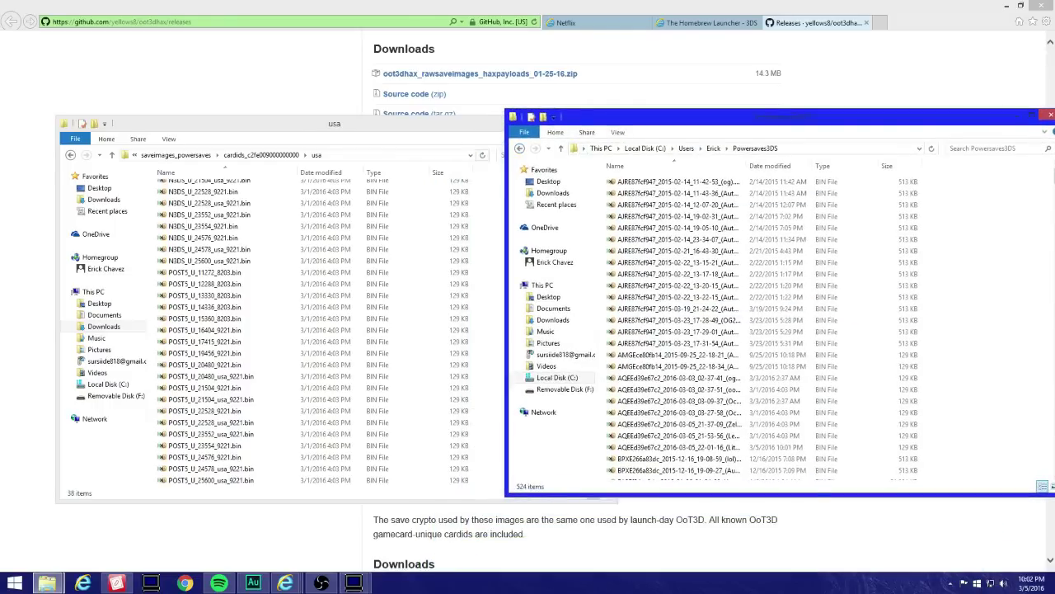
{"action": "left_click_drag", "start_coordinate": [412, 124], "coordinate": [367, 127]}
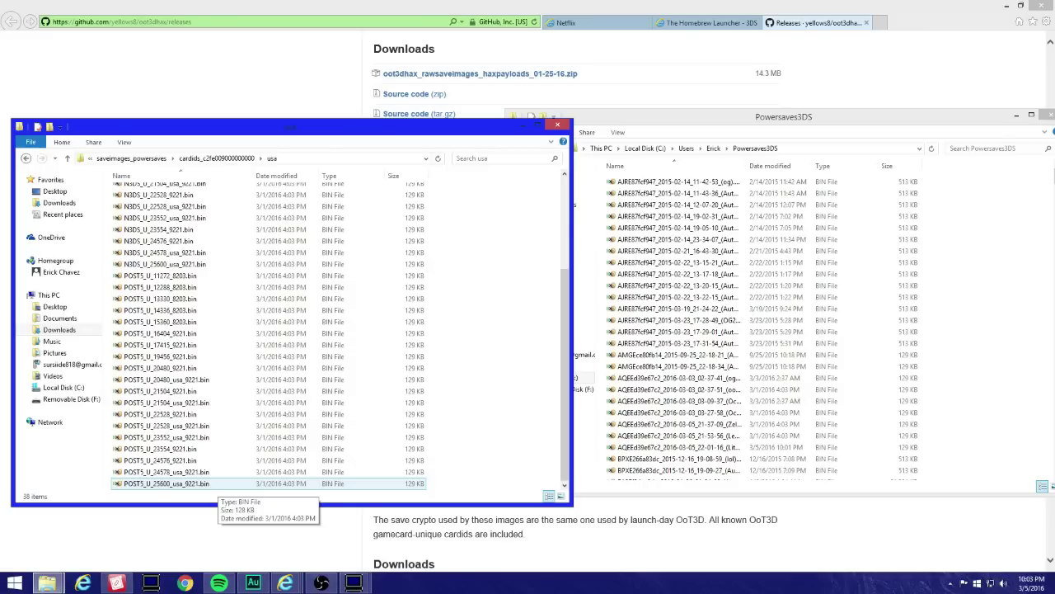
Step: Copy POST5_U_25600_usa_9221.bin from the usa folder into the Powersaves3DS folder
{"action": "right_click", "coordinate": [182, 484]}
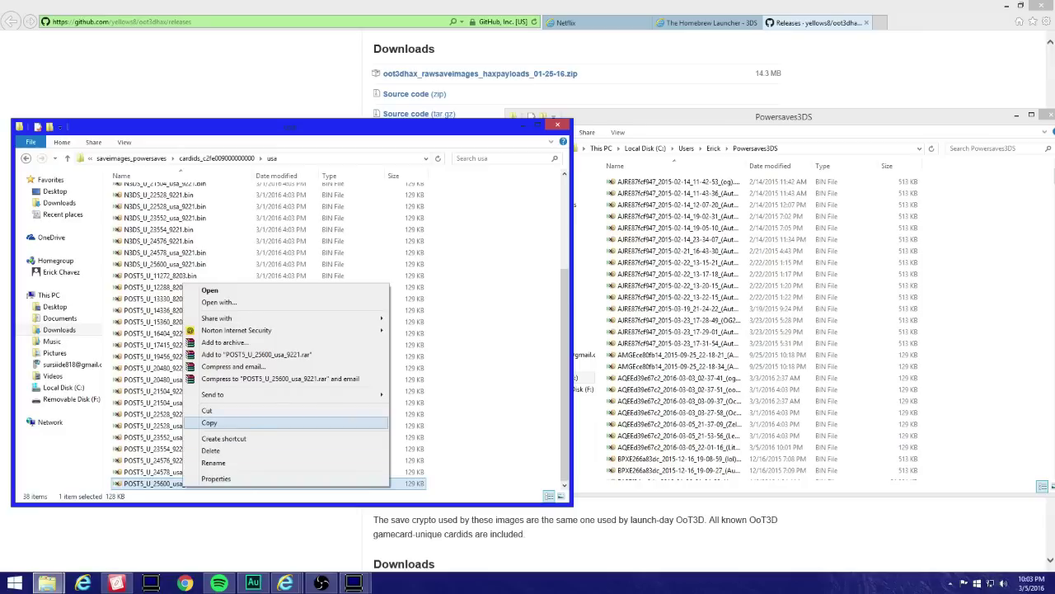
{"action": "left_click", "coordinate": [210, 422]}
{"action": "right_click", "coordinate": [922, 311]}
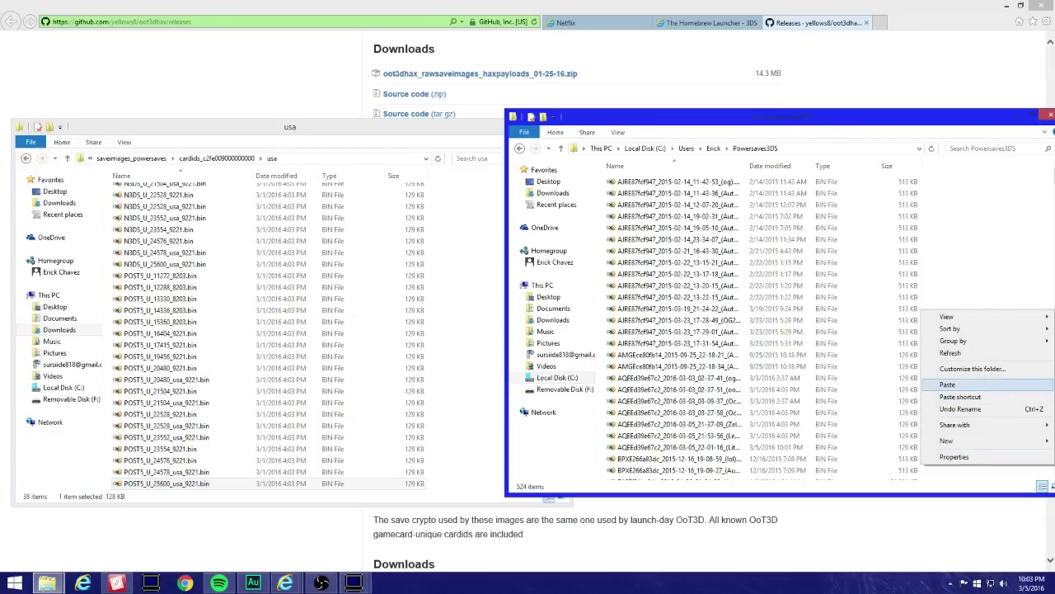
{"action": "left_click", "coordinate": [948, 385]}
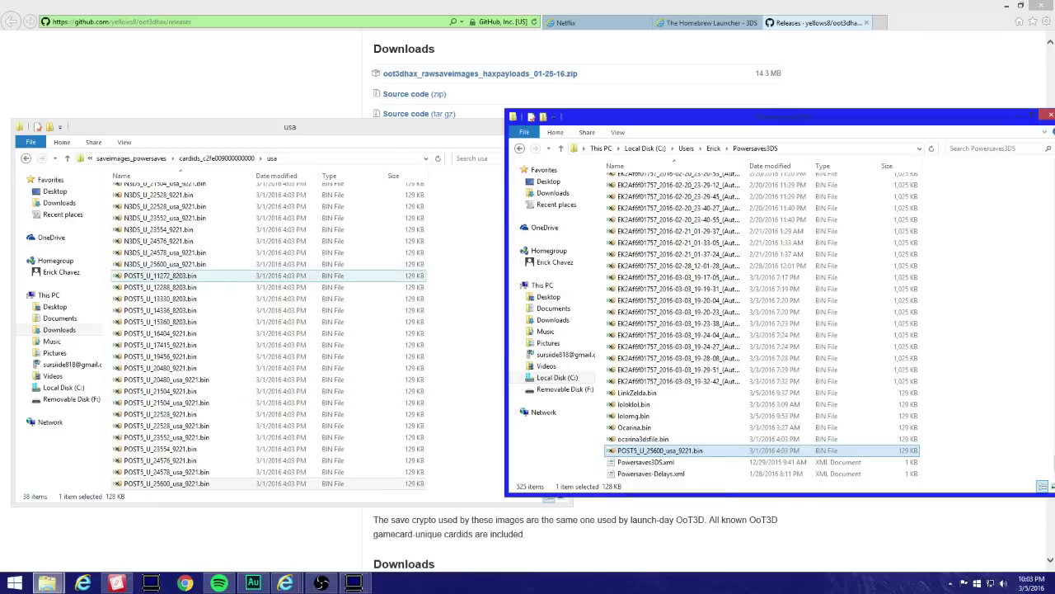
{"action": "left_click", "coordinate": [165, 264]}
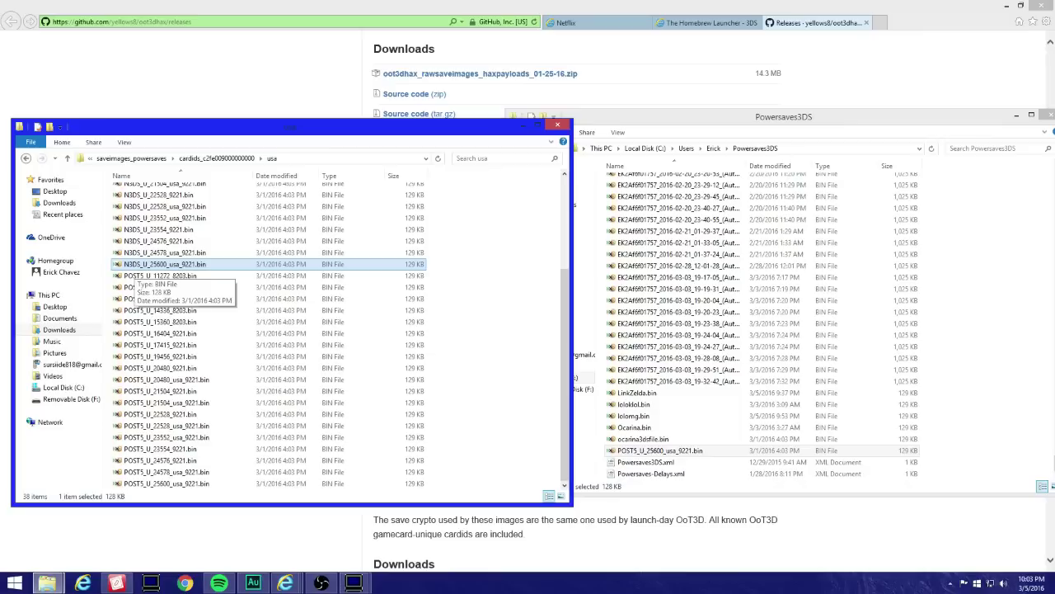
{"action": "right_click", "coordinate": [144, 265]}
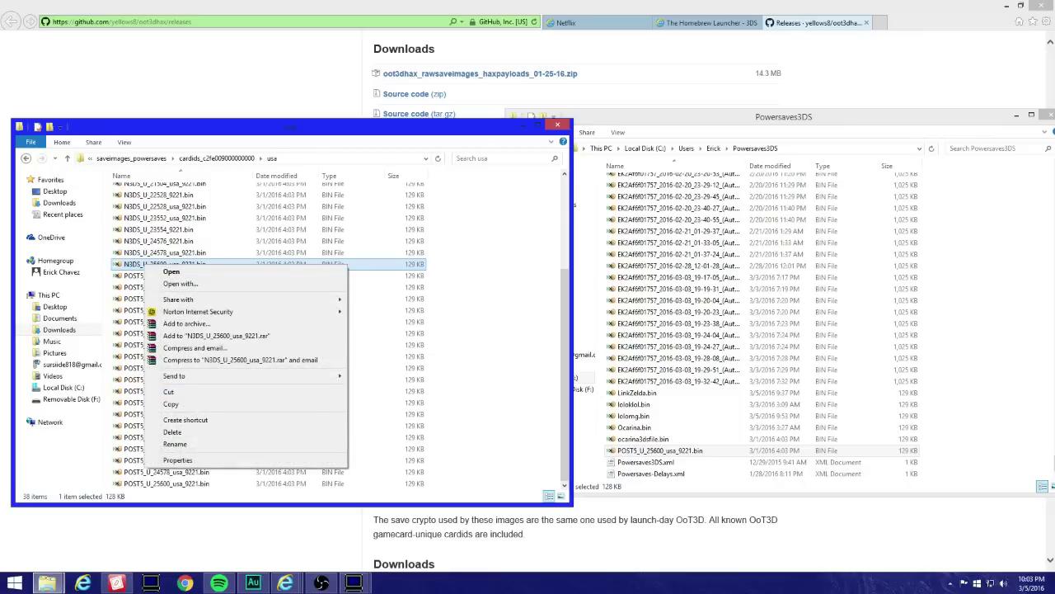
{"action": "key", "text": "Escape"}
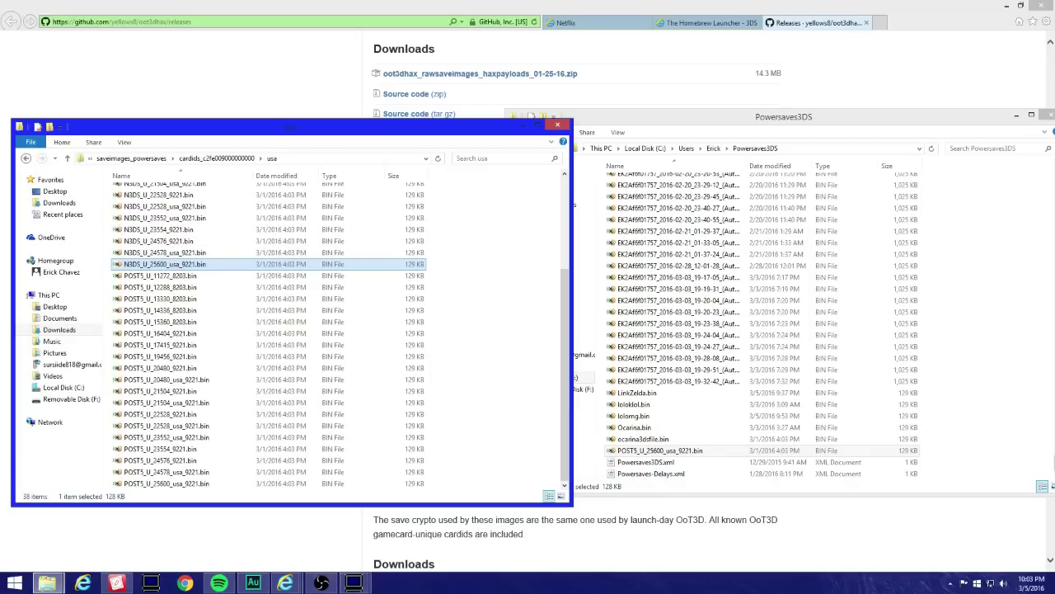
Step: Rename the copied POST5_U_25600_usa_9221.bin in the Powersaves3DS folder as doggy.bin
{"action": "left_click", "coordinate": [660, 451]}
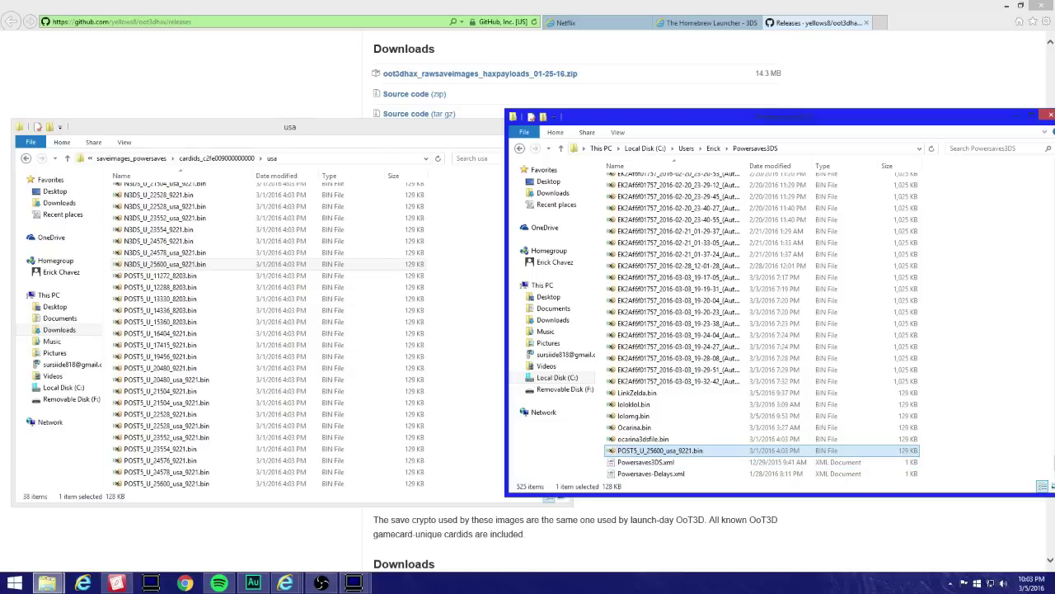
{"action": "key", "text": "F2"}
{"action": "key", "text": "BackSpace"}
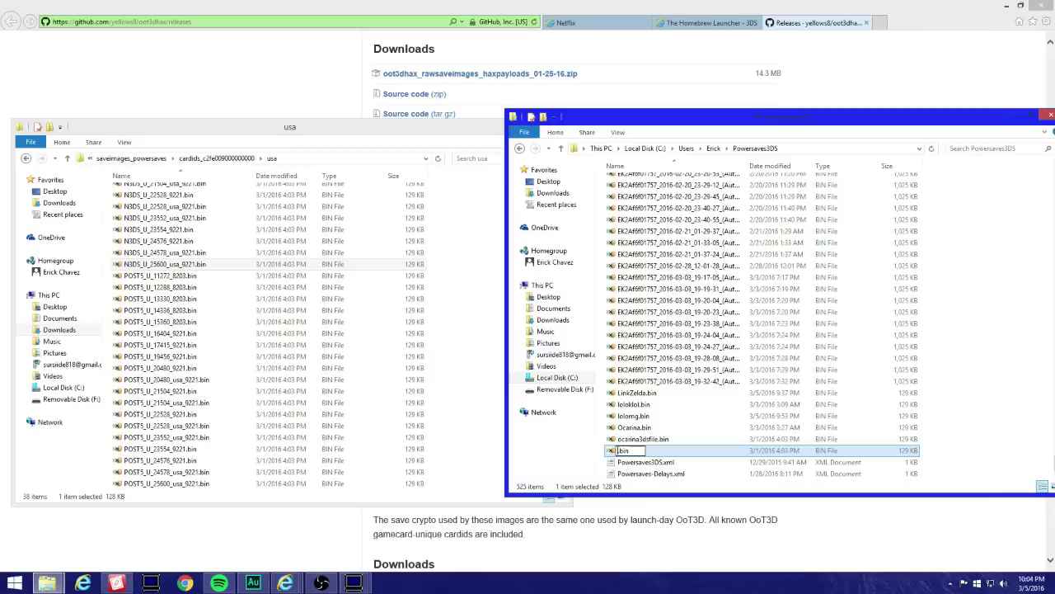
{"action": "type", "text": "doggy"}
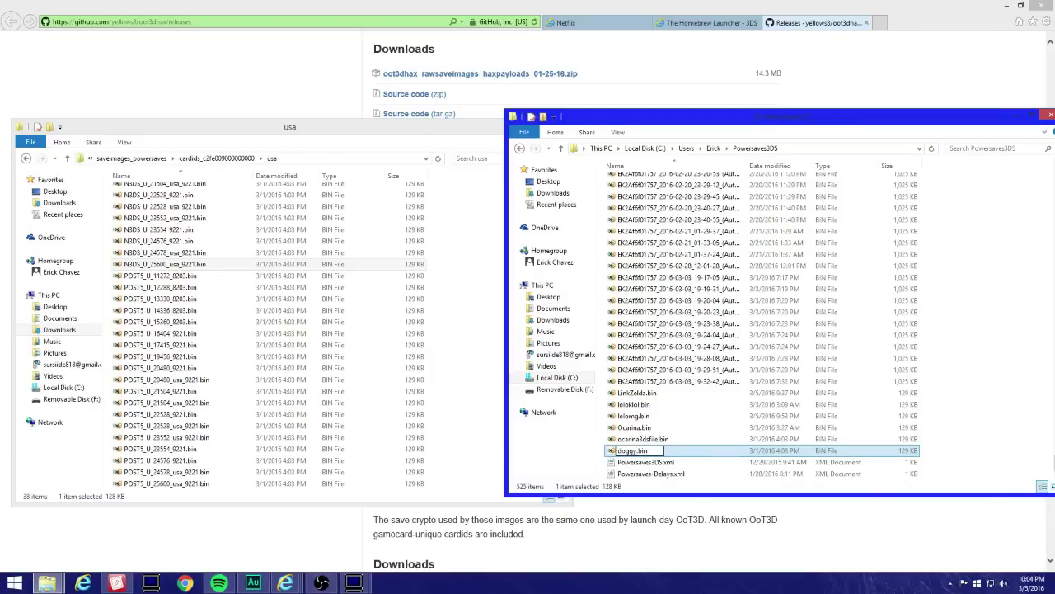
{"action": "key", "text": "Return"}
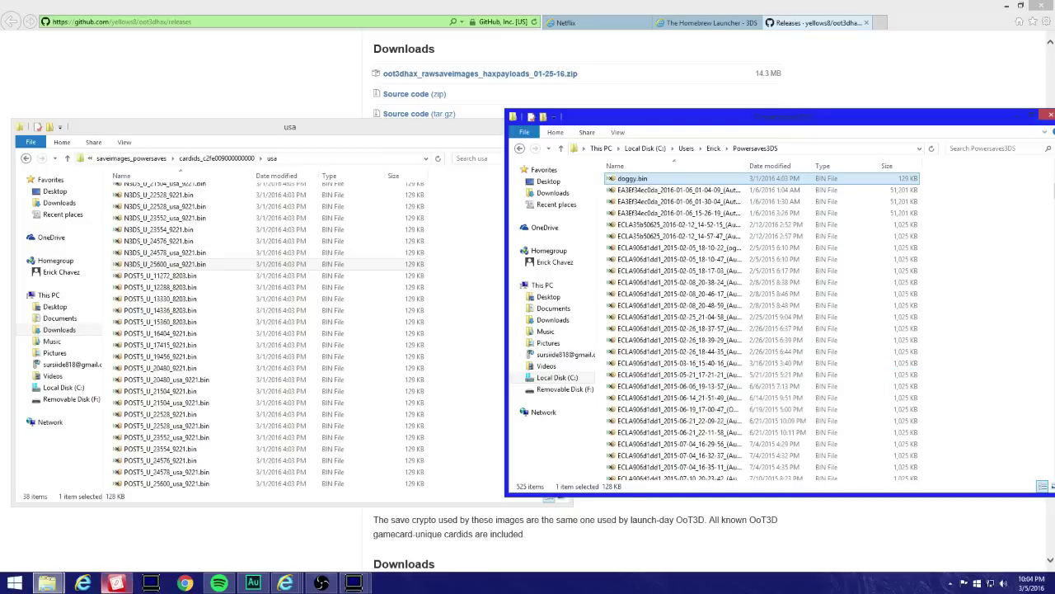
Step: Switch to 3DS Powersaves, check the LittleLink entry in the local saves, and minimize the program
{"action": "left_click", "coordinate": [116, 582]}
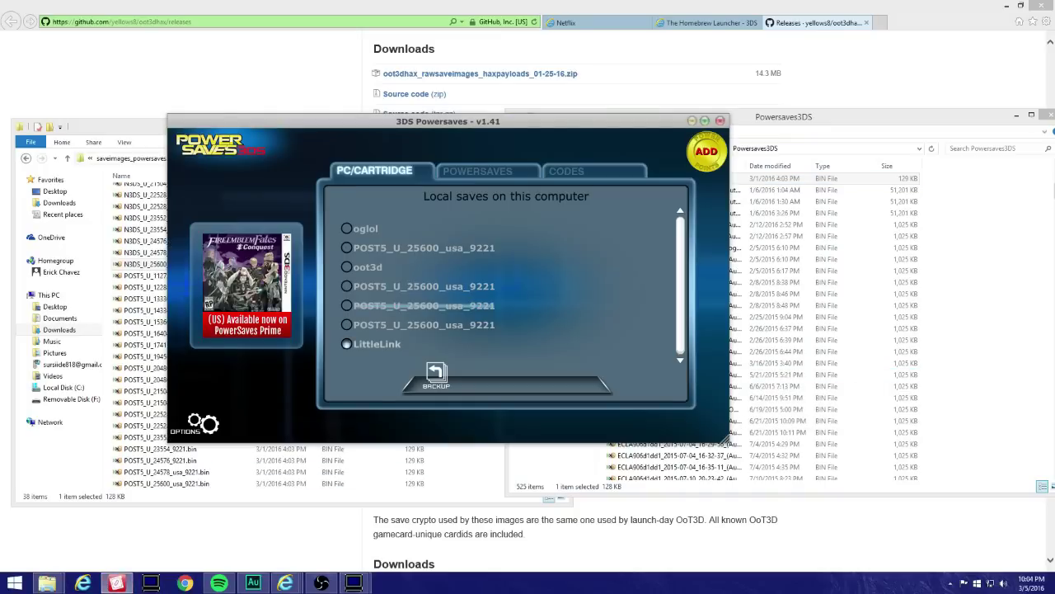
{"action": "left_click", "coordinate": [362, 344]}
{"action": "left_click", "coordinate": [692, 121]}
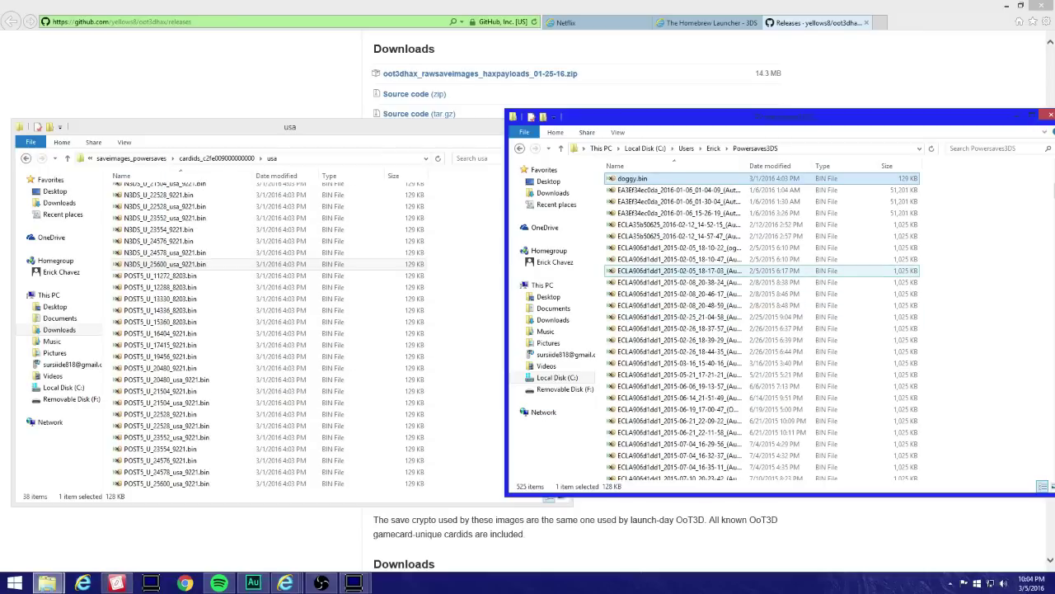
Step: Locate and select the LittleLink backup file dated 2016-03-05_22-01-16 in the Powersaves3DS folder
{"action": "left_click", "coordinate": [743, 363]}
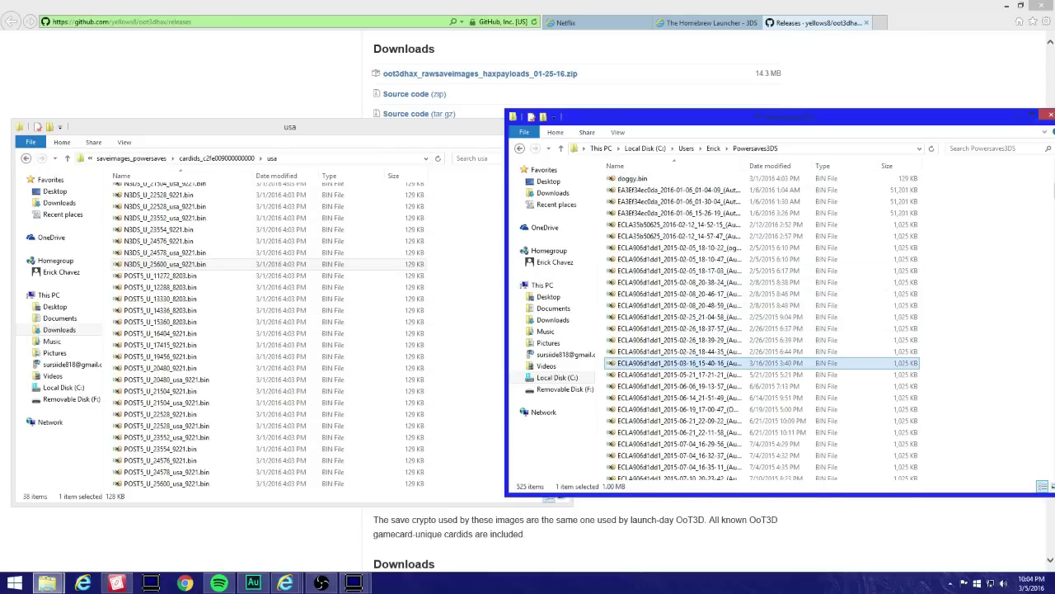
{"action": "scroll", "coordinate": [744, 361], "scroll_direction": "down", "scroll_amount": 3}
{"action": "scroll", "coordinate": [676, 358], "scroll_direction": "down", "scroll_amount": 10}
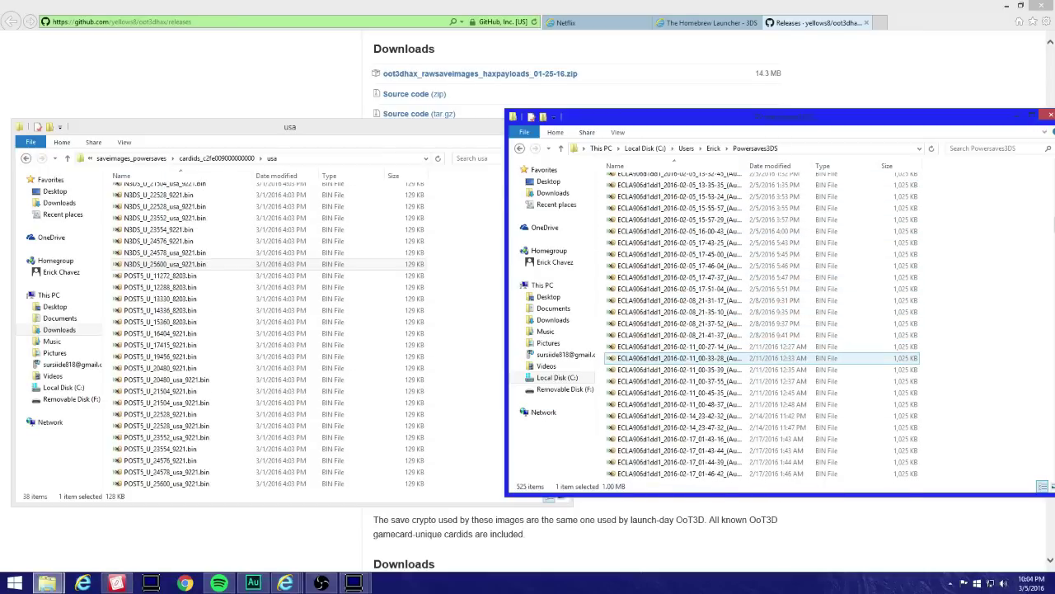
{"action": "scroll", "coordinate": [676, 358], "scroll_direction": "down", "scroll_amount": 10}
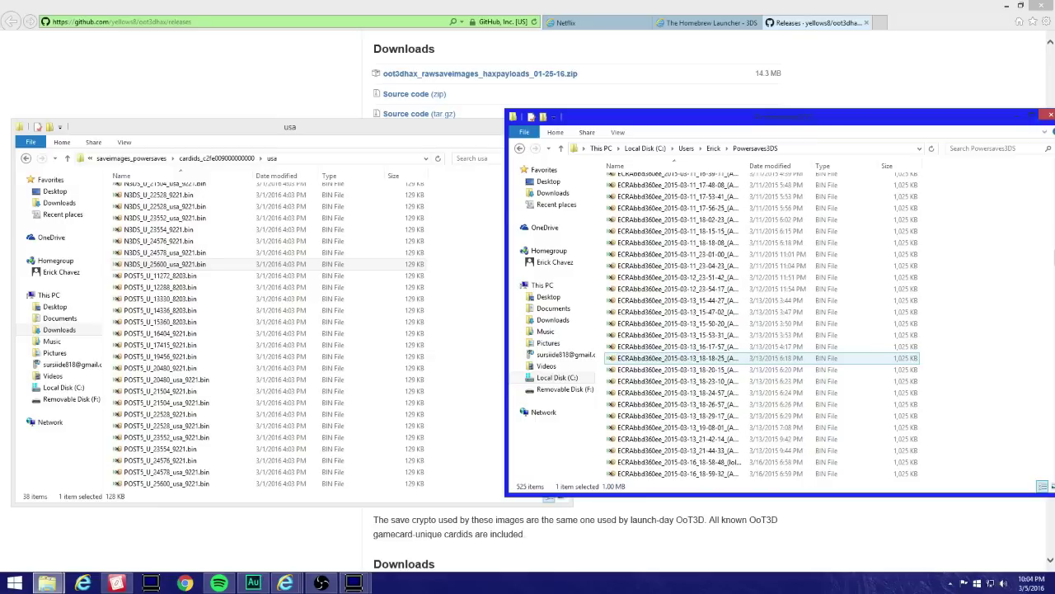
{"action": "scroll", "coordinate": [676, 358], "scroll_direction": "down", "scroll_amount": 4}
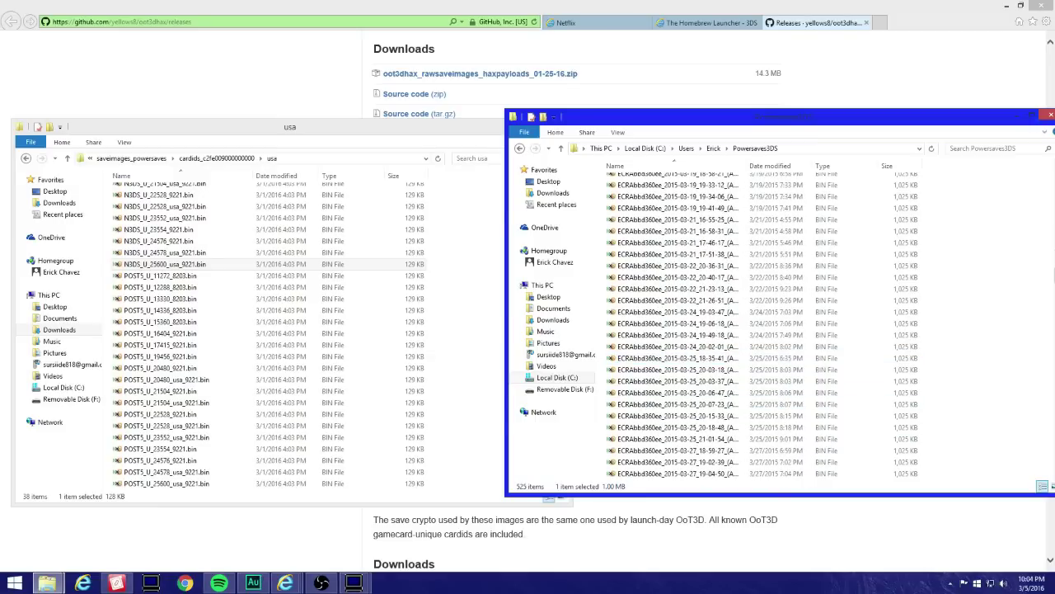
{"action": "left_click_drag", "start_coordinate": [742, 117], "coordinate": [687, 122]}
{"action": "left_click_drag", "start_coordinate": [1004, 280], "coordinate": [1003, 180]}
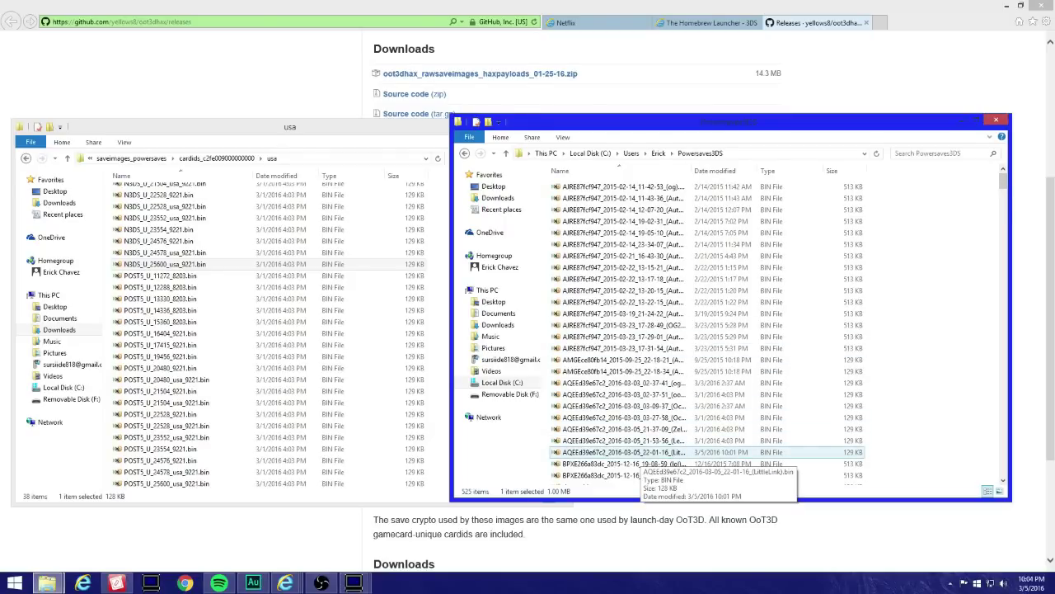
{"action": "left_click", "coordinate": [631, 452]}
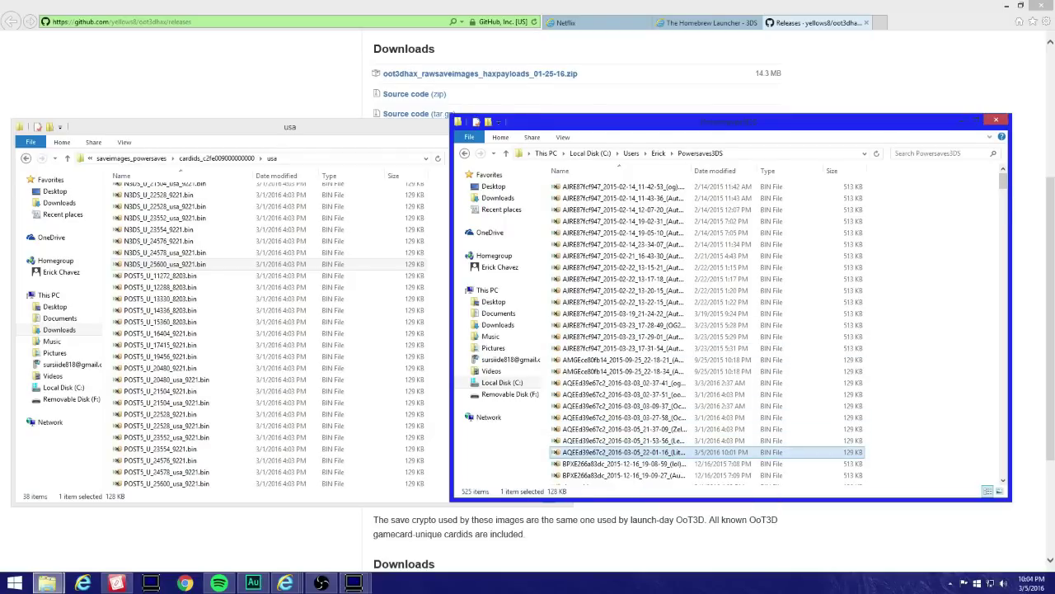
Step: Copy the LittleLink backup's original file name, and rename that backup as lolok1234.bin
{"action": "key", "text": "F2"}
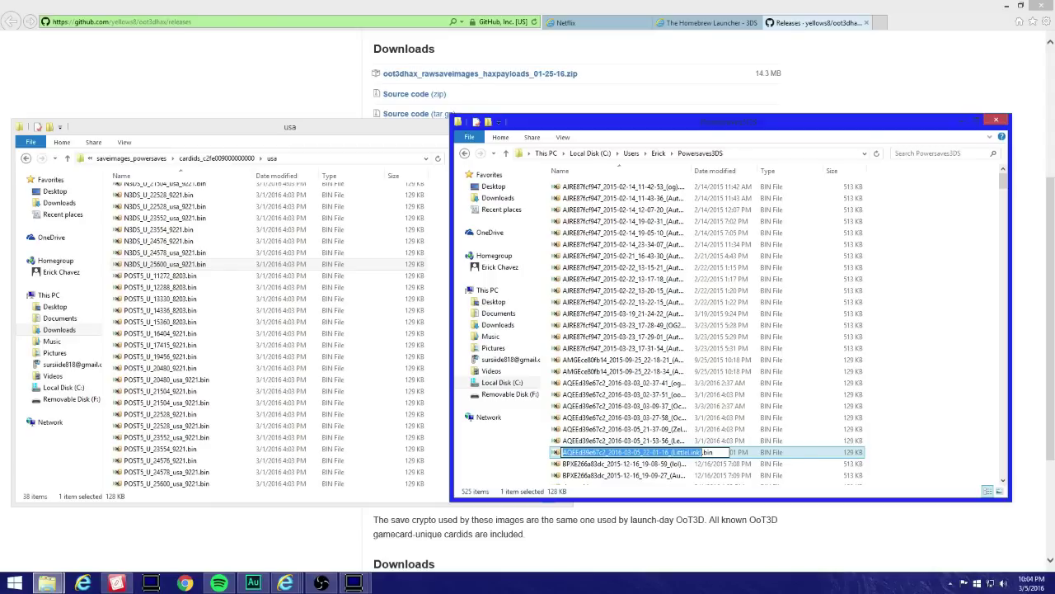
{"action": "right_click", "coordinate": [648, 451]}
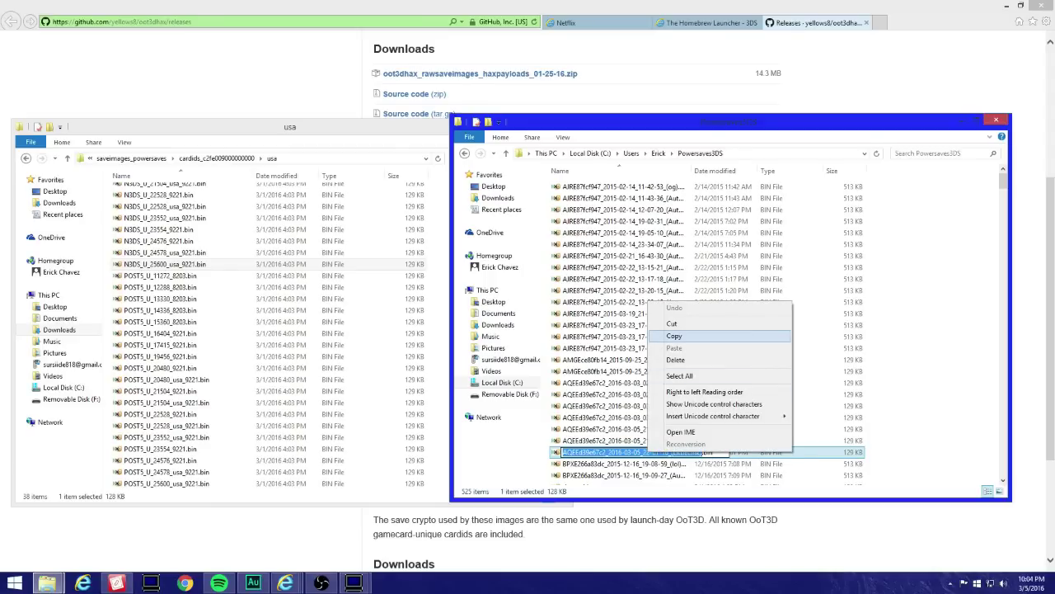
{"action": "left_click", "coordinate": [675, 336]}
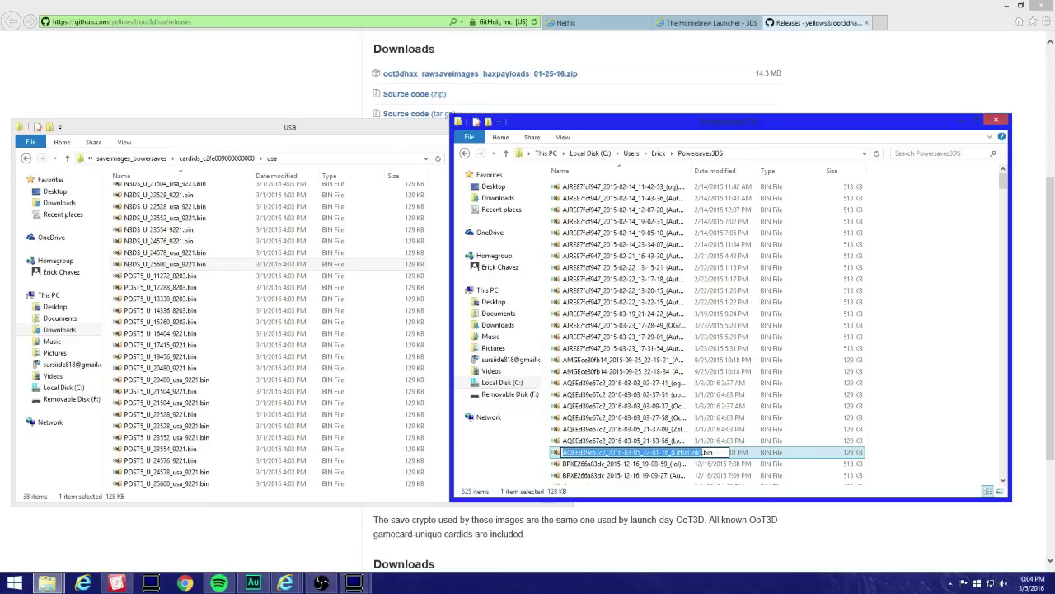
{"action": "key", "text": "BackSpace"}
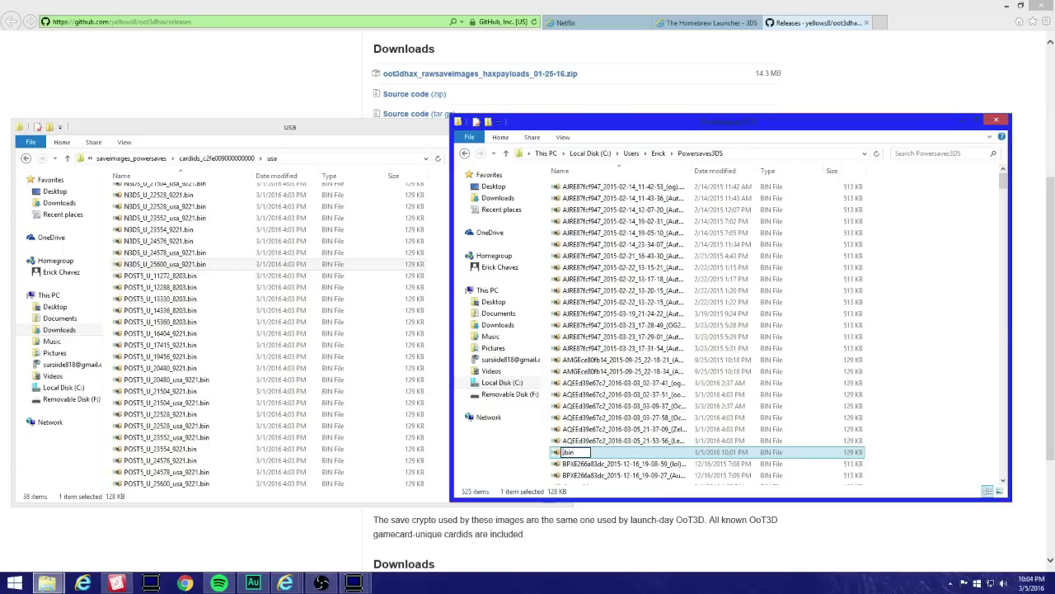
{"action": "type", "text": "lolol"}
{"action": "type", "text": "1234"}
{"action": "key", "text": "Return"}
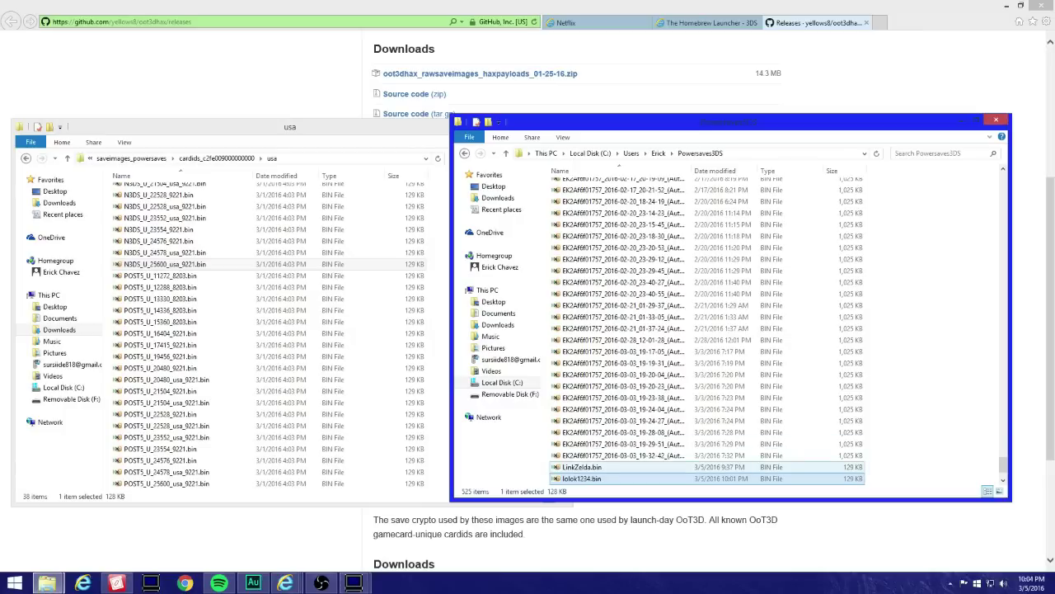
Step: Rename doggy.bin in the Powersaves3DS folder with the copied name AQEEd39e67c2_2016-03-05_22-01-16_(LittleLink).bin
{"action": "left_click", "coordinate": [626, 384]}
{"action": "scroll", "coordinate": [627, 383], "scroll_direction": "up", "scroll_amount": 15}
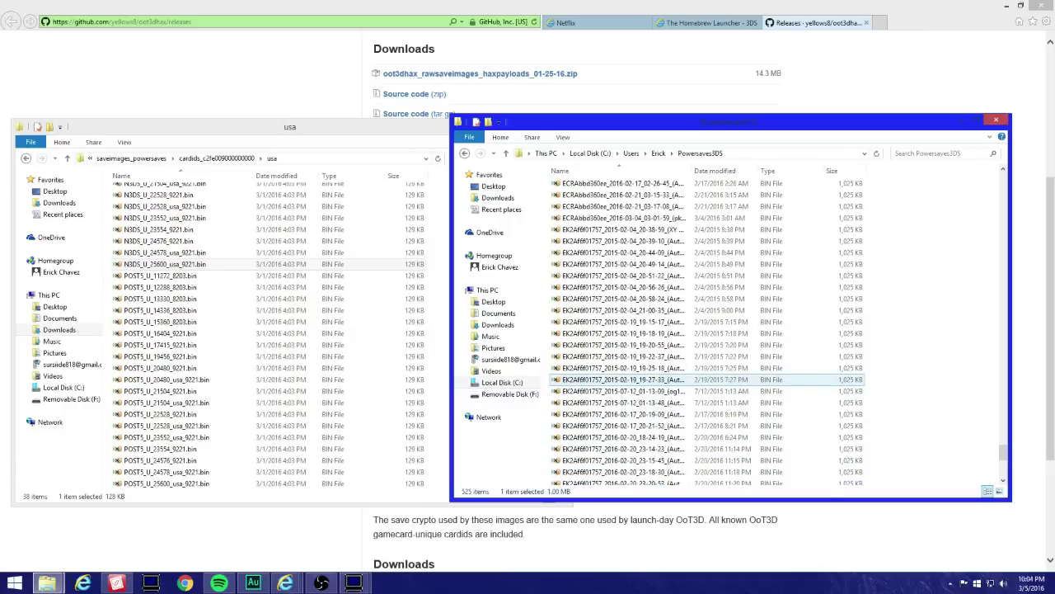
{"action": "scroll", "coordinate": [1002, 435], "scroll_direction": "up", "scroll_amount": 15}
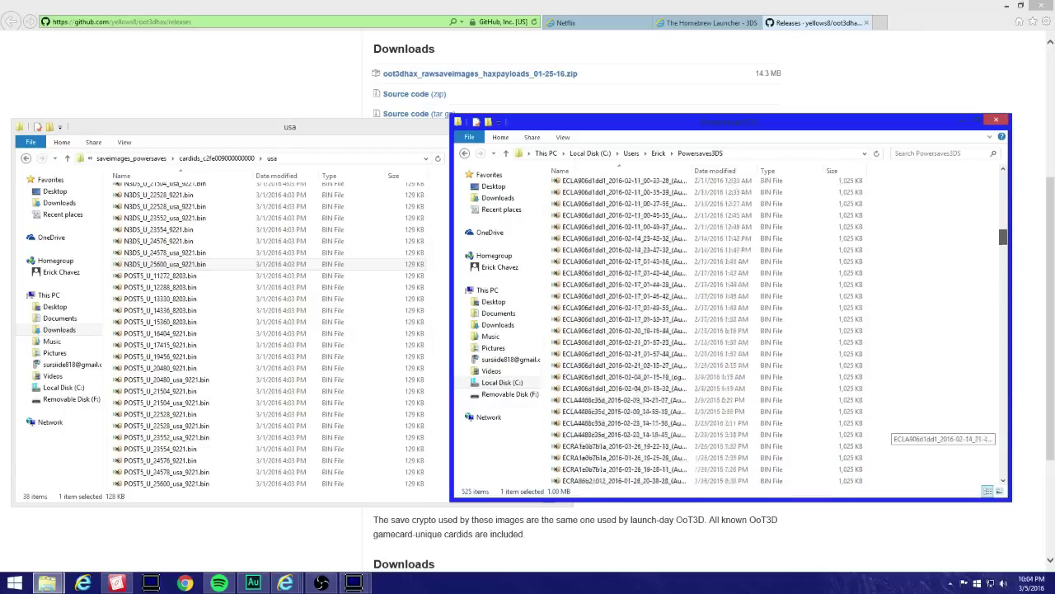
{"action": "scroll", "coordinate": [886, 427], "scroll_direction": "down", "scroll_amount": 2}
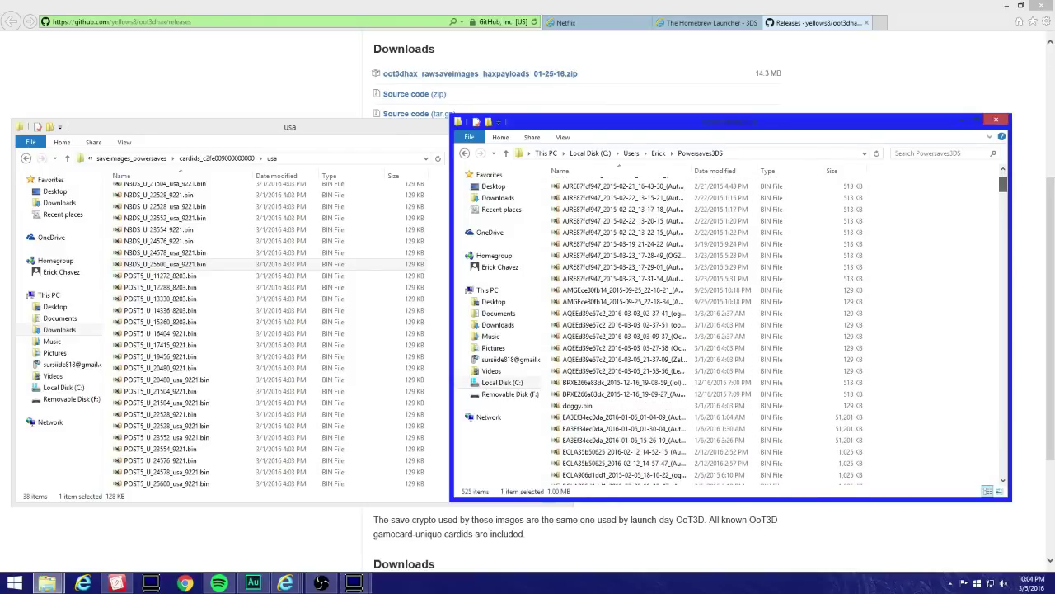
{"action": "left_click", "coordinate": [577, 405]}
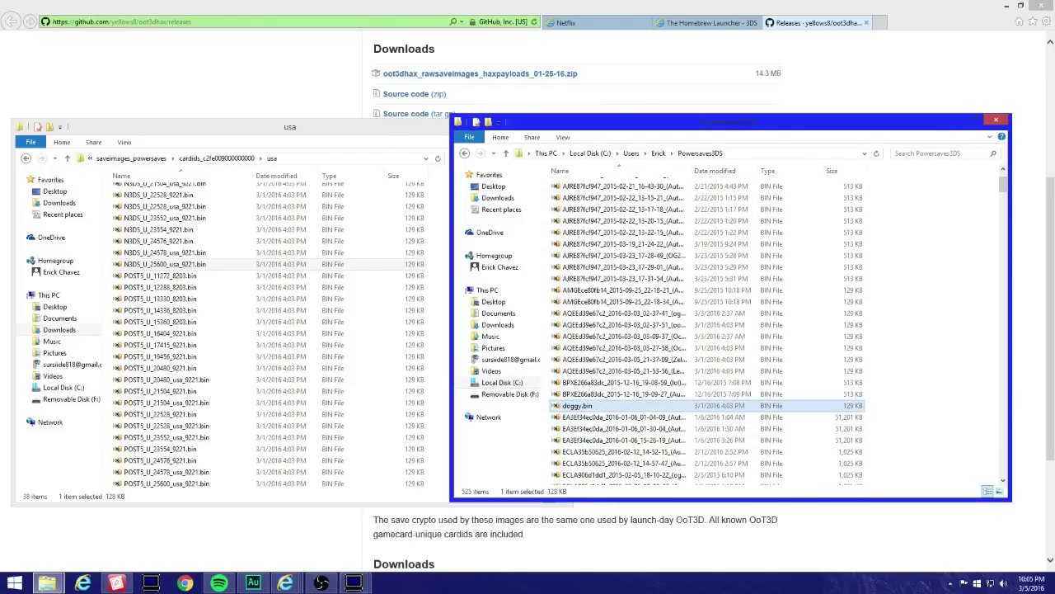
{"action": "key", "text": "F2"}
{"action": "key", "text": "ctrl+v"}
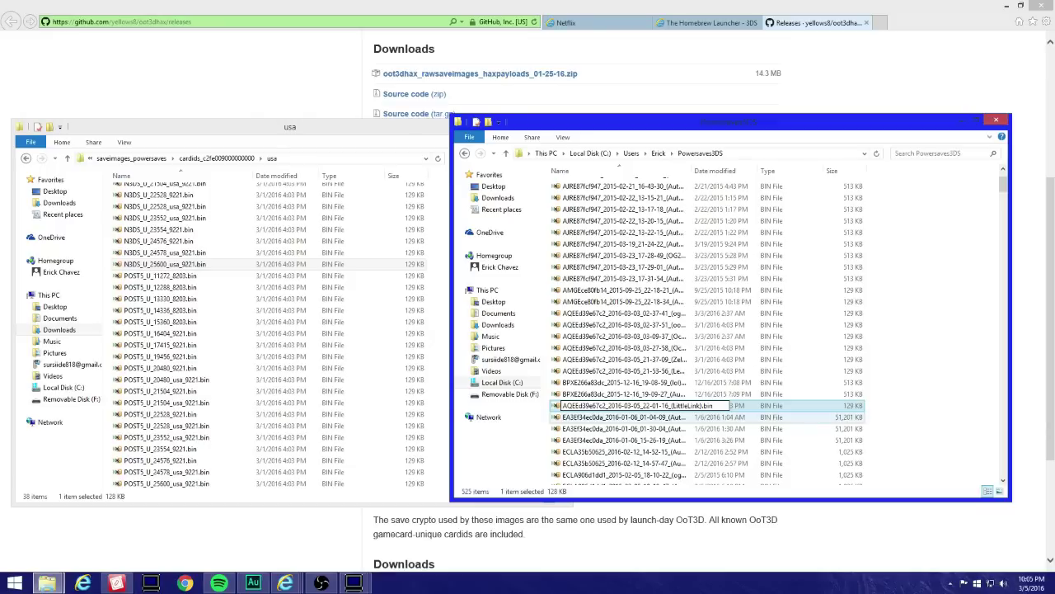
{"action": "left_click", "coordinate": [676, 417]}
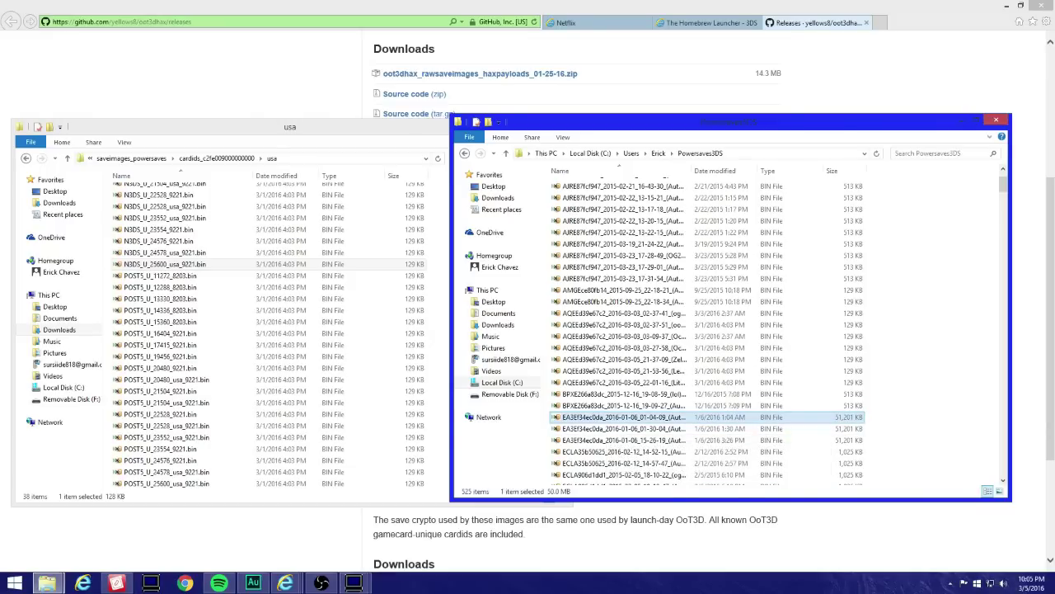
Step: Close both folder windows, switch to 3DS Powersaves and select the LittleLink local save
{"action": "left_click", "coordinate": [996, 120]}
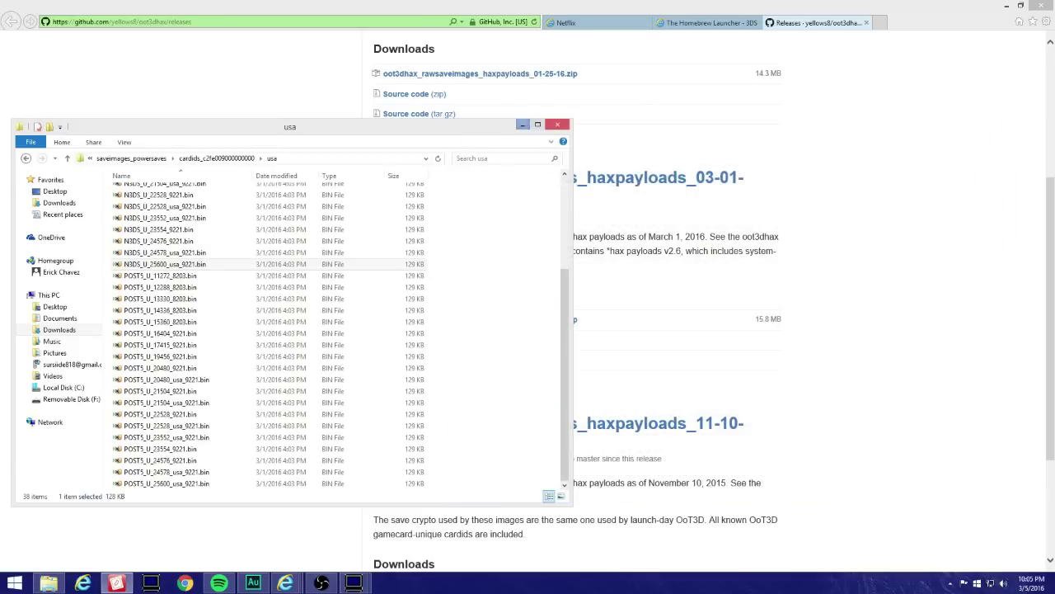
{"action": "left_click", "coordinate": [557, 124]}
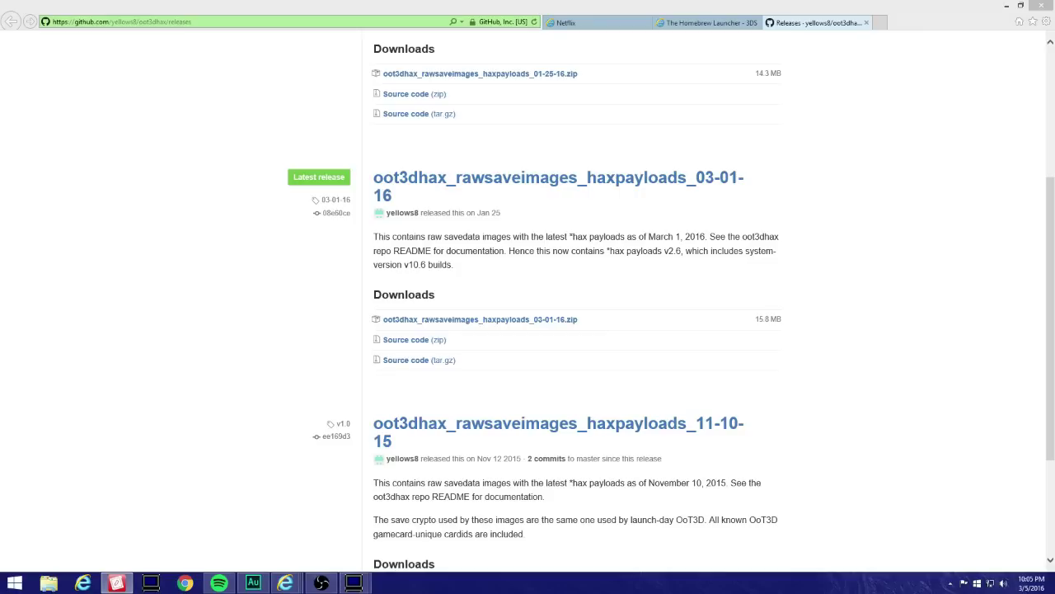
{"action": "left_click", "coordinate": [117, 583]}
{"action": "left_click", "coordinate": [347, 343]}
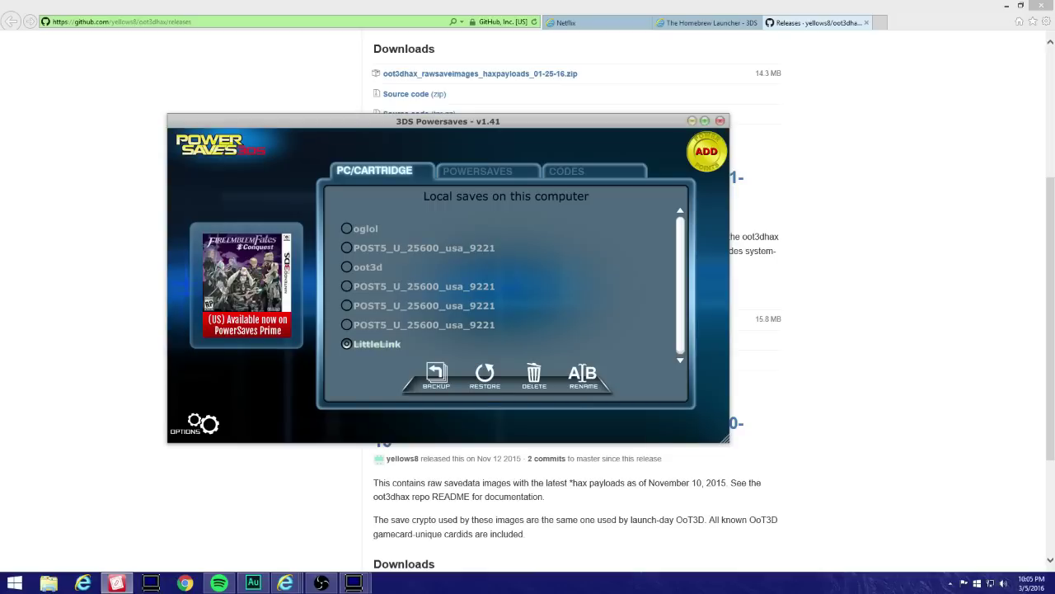
Step: Restore the POST5_U_25600_usa_9221 local save to the game cartridge, and close 3DS Powersaves
{"action": "left_click", "coordinate": [423, 324]}
{"action": "left_click", "coordinate": [485, 375]}
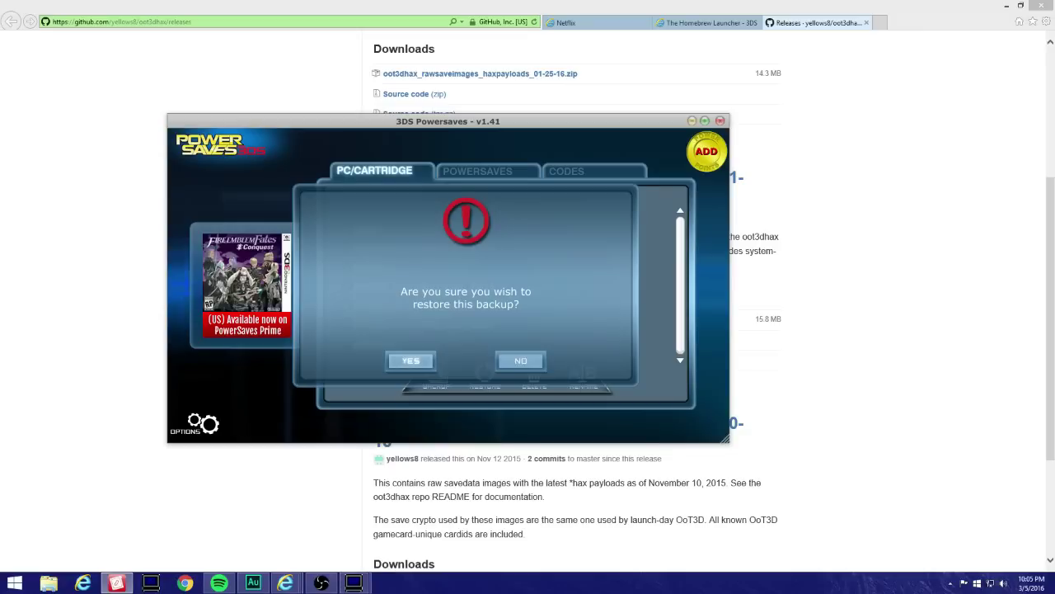
{"action": "left_click", "coordinate": [411, 360]}
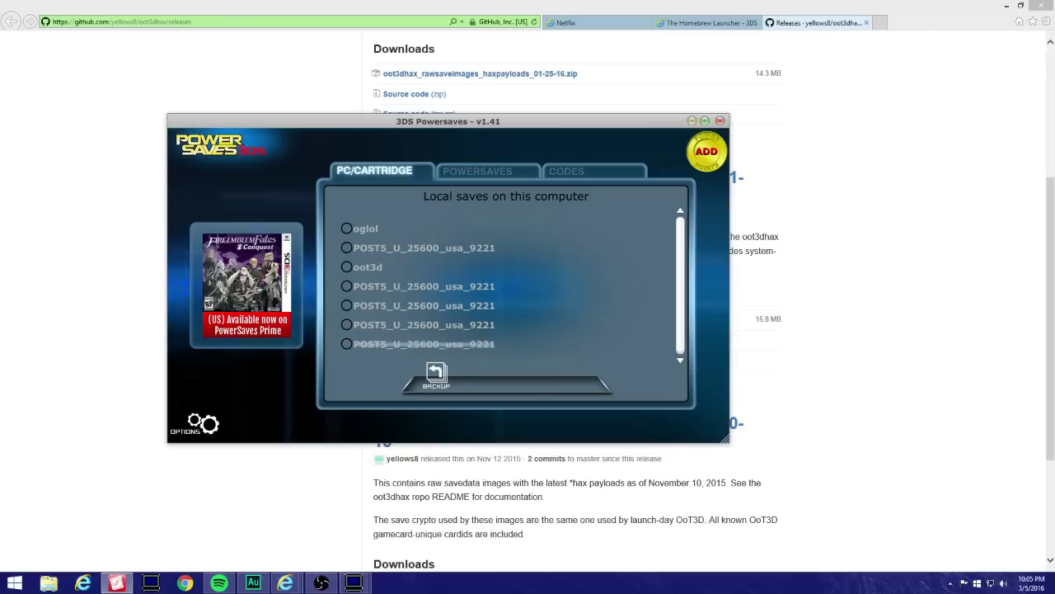
{"action": "key", "text": "alt+F4"}
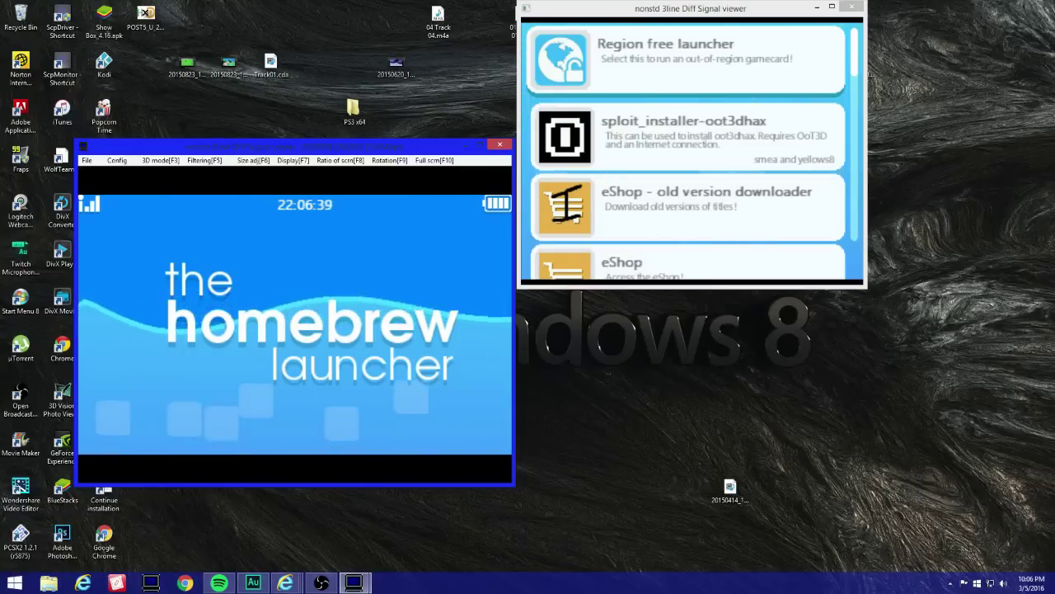
Step: Reposition the two nonstd 3line Diff Signal viewer windows on the desktop
{"action": "left_click_drag", "start_coordinate": [691, 8], "coordinate": [740, 31]}
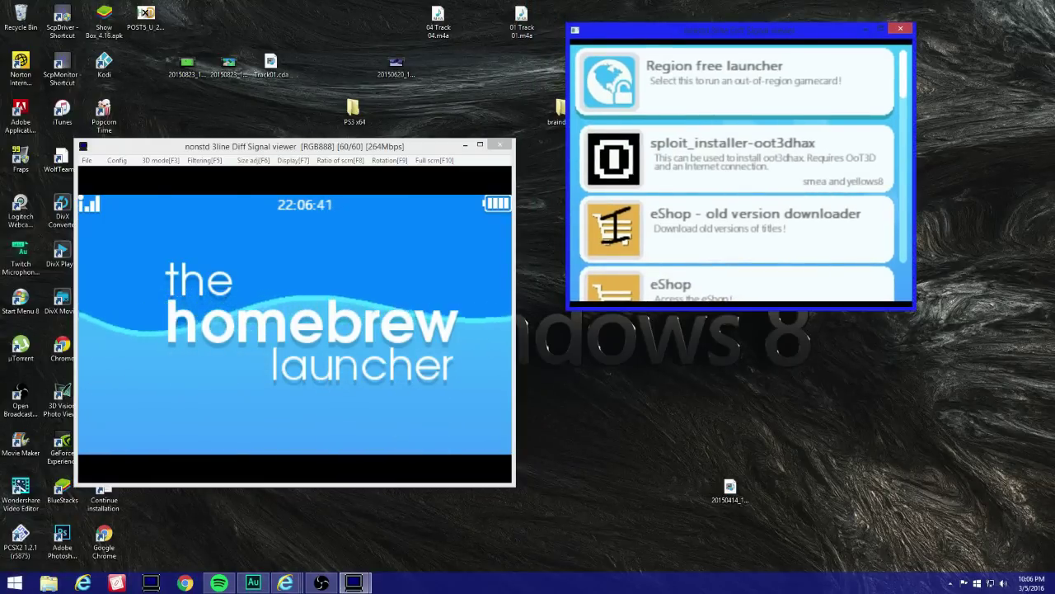
{"action": "left_click_drag", "start_coordinate": [294, 147], "coordinate": [318, 131]}
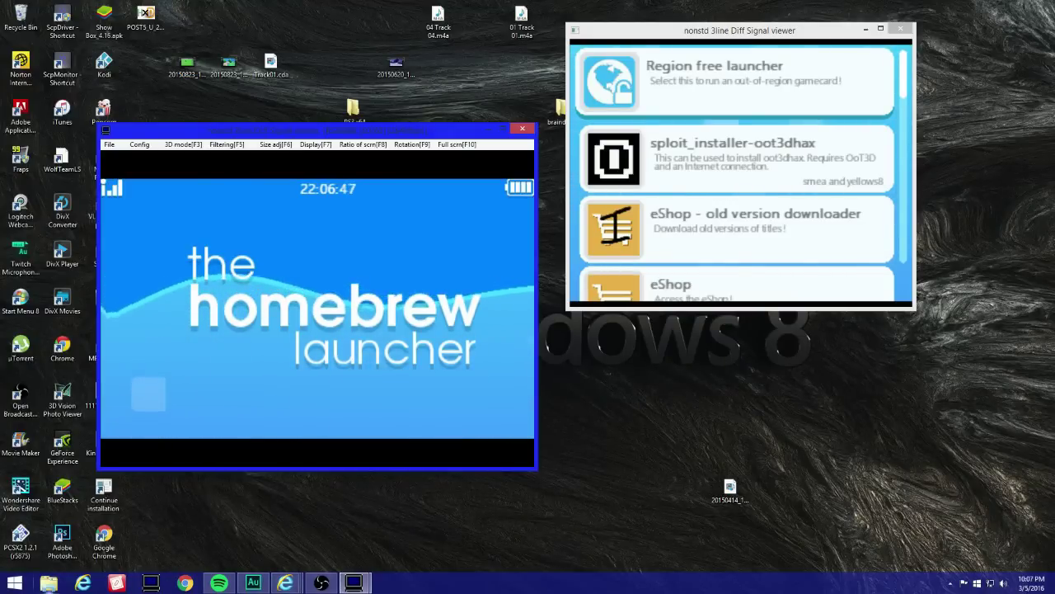
Step: Browse Downloads to the saveimages_powersaves folder inside oot3dhax_rawsaveimages_haxpayloads_03-01-16
{"action": "left_click", "coordinate": [48, 583]}
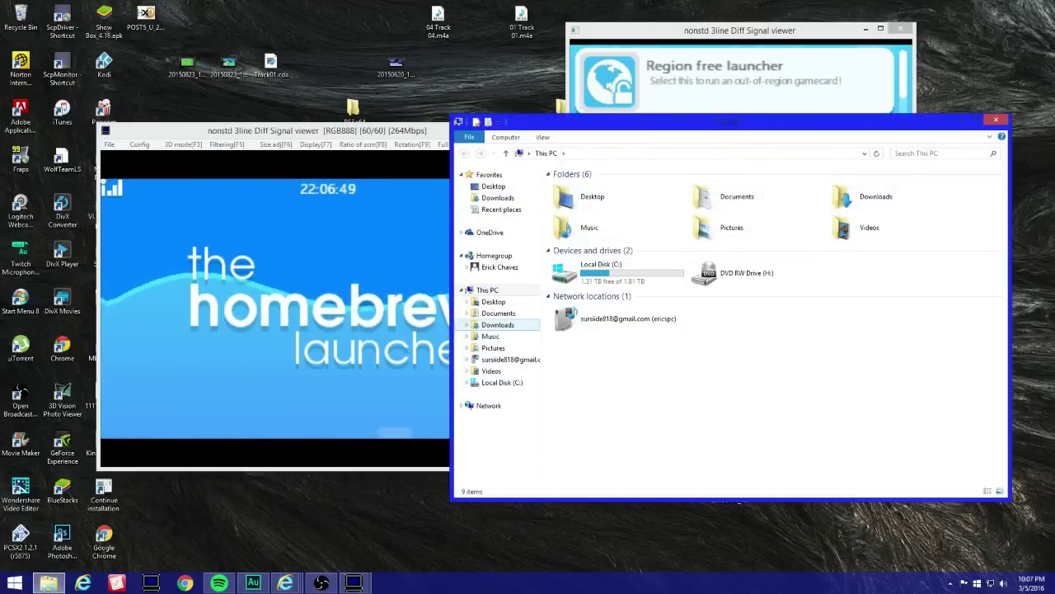
{"action": "left_click", "coordinate": [498, 324]}
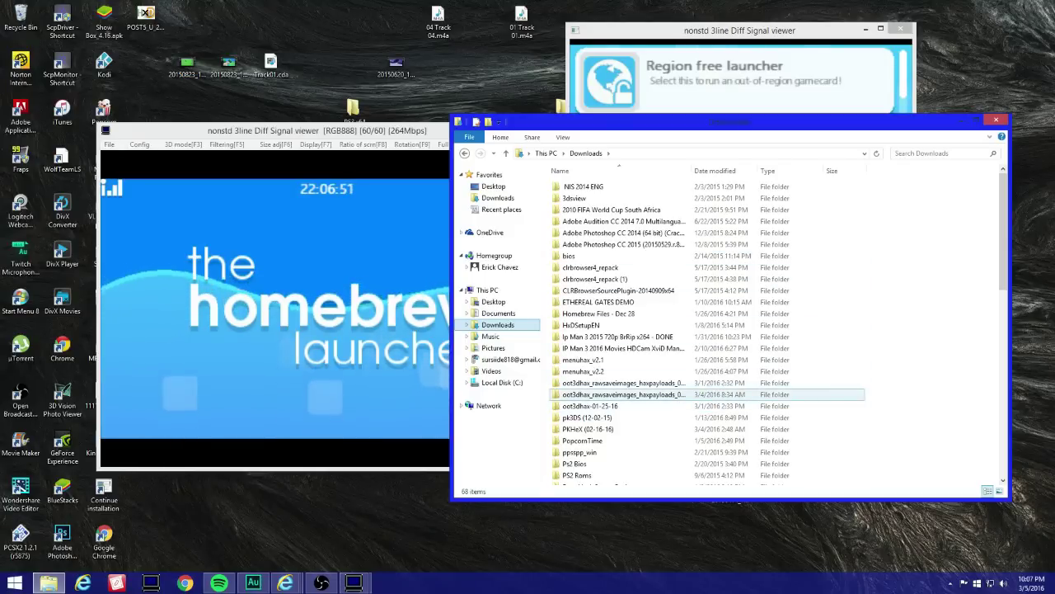
{"action": "double_click", "coordinate": [623, 394]}
{"action": "key", "text": "Down"}
{"action": "key", "text": "Return"}
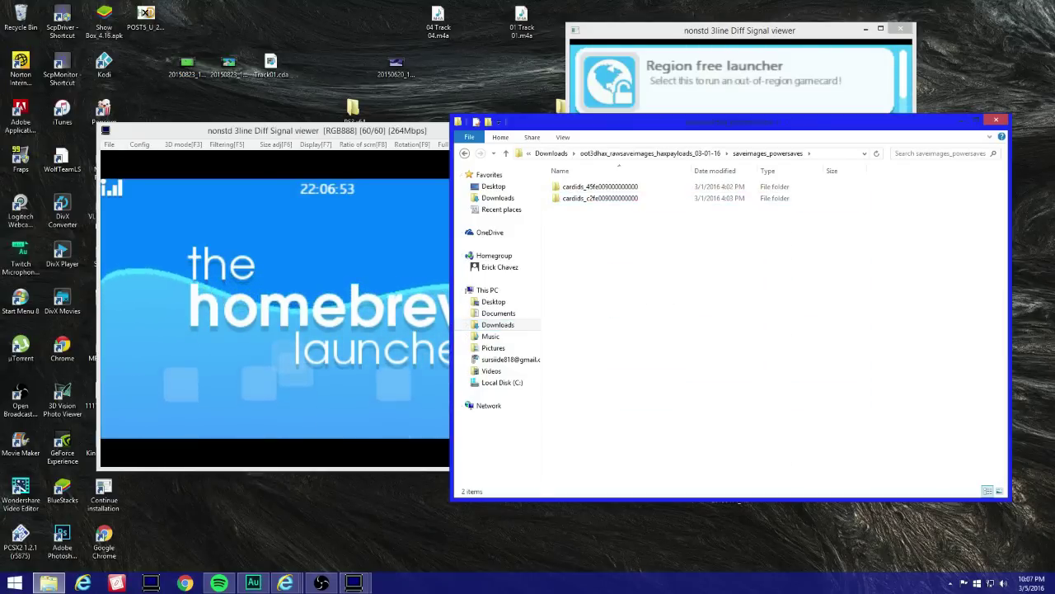
{"action": "key", "text": "BackSpace"}
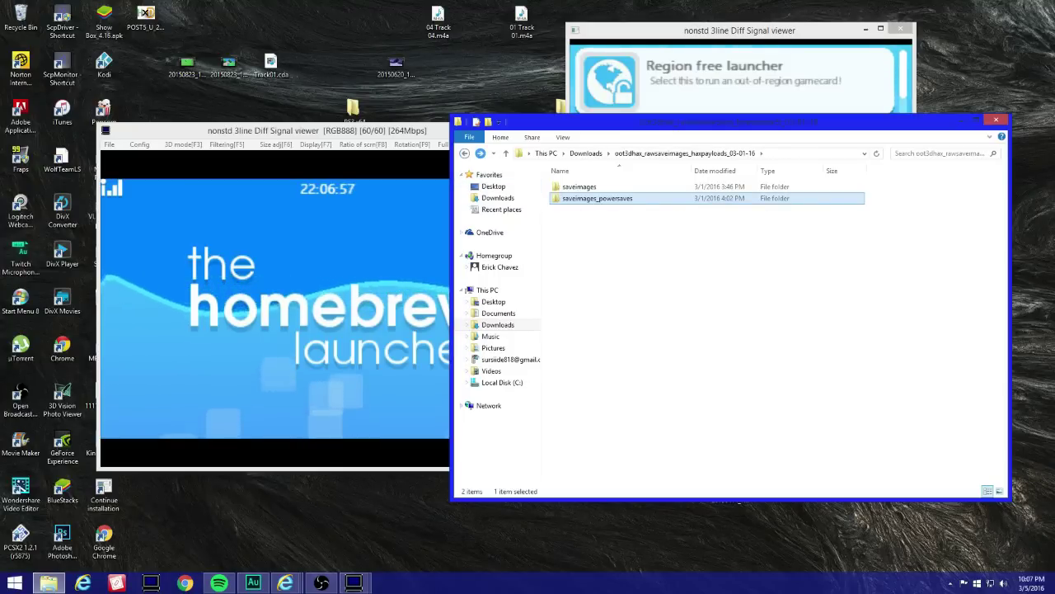
{"action": "left_click", "coordinate": [479, 154]}
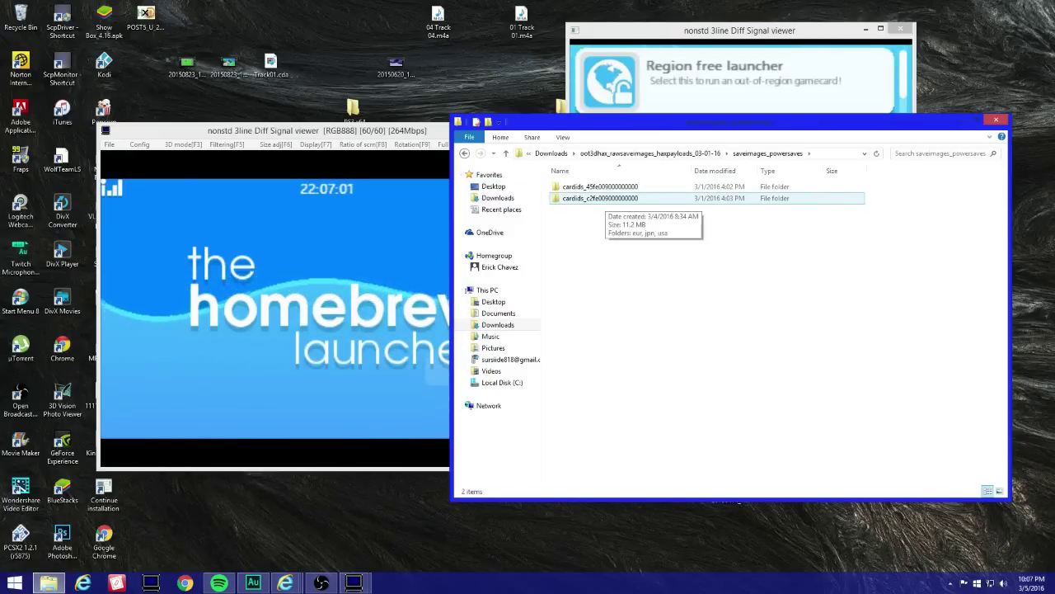
{"action": "left_click", "coordinate": [600, 186]}
{"action": "double_click", "coordinate": [600, 186]}
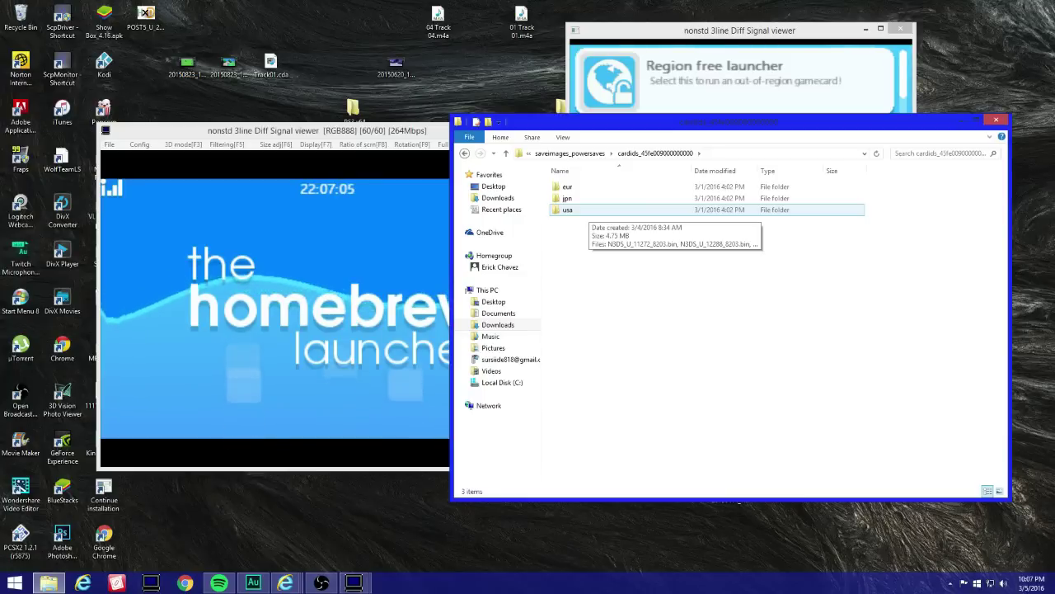
{"action": "double_click", "coordinate": [567, 209]}
{"action": "scroll", "coordinate": [597, 316], "scroll_direction": "down", "scroll_amount": 4}
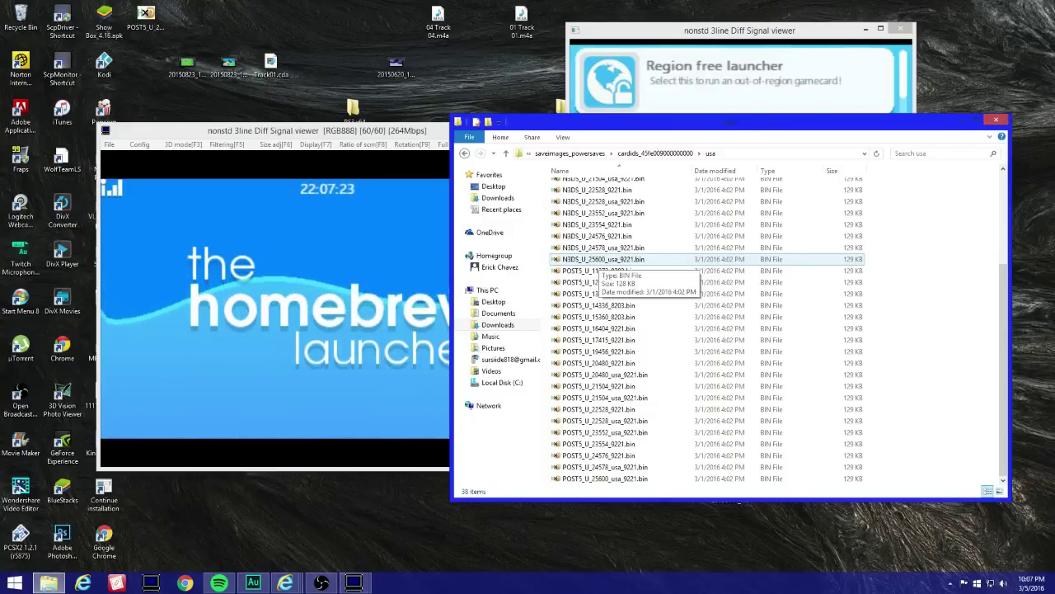
{"action": "key", "text": "BackSpace"}
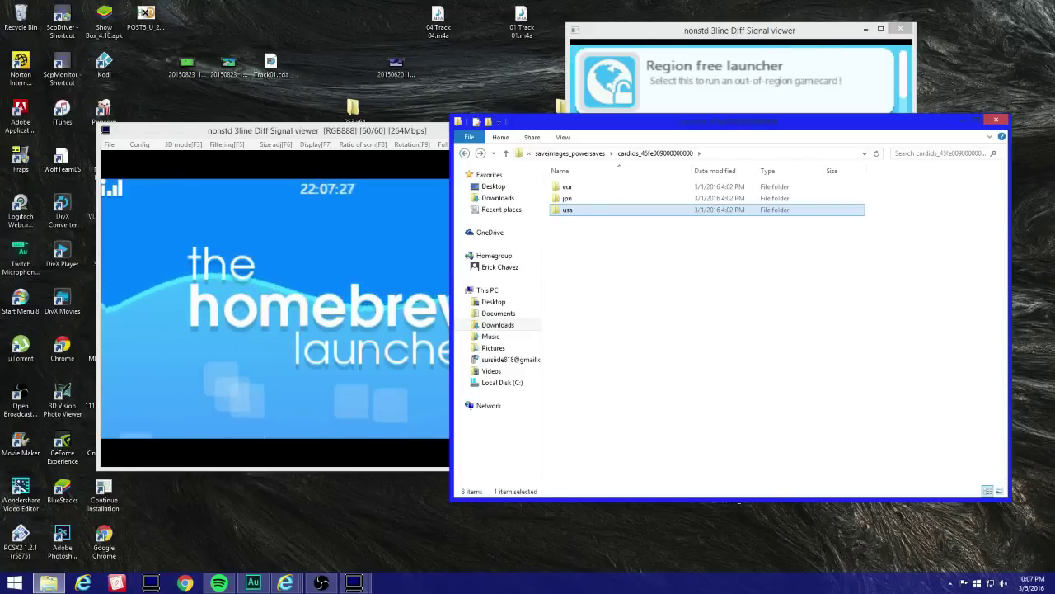
Step: Switch to the Homebrew Launcher page in Internet Explorer and set the Otherapp/ropbin payload's console type to OLD
{"action": "left_click", "coordinate": [285, 582]}
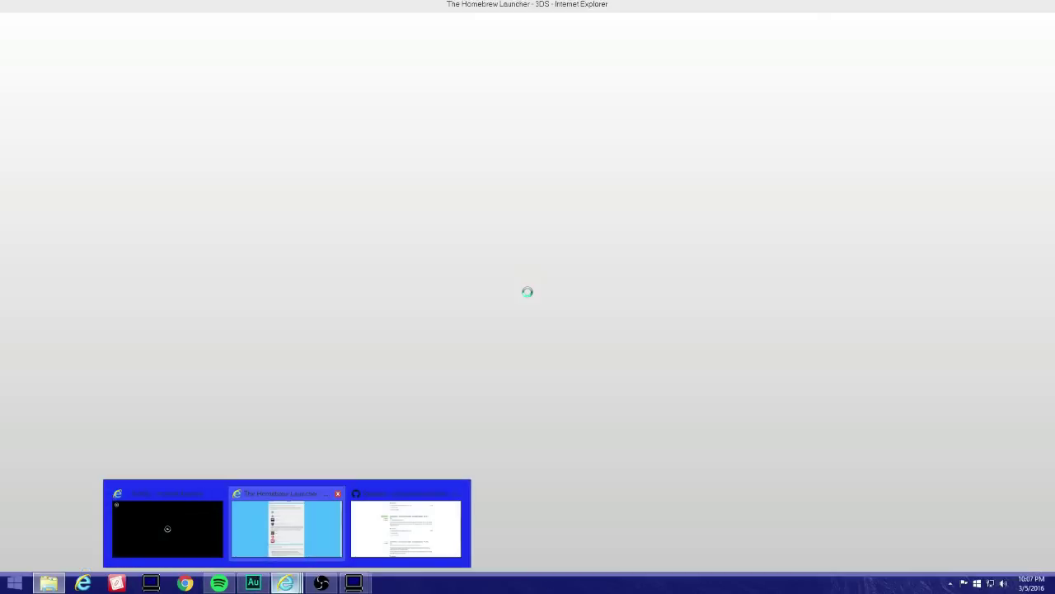
{"action": "left_click", "coordinate": [404, 525]}
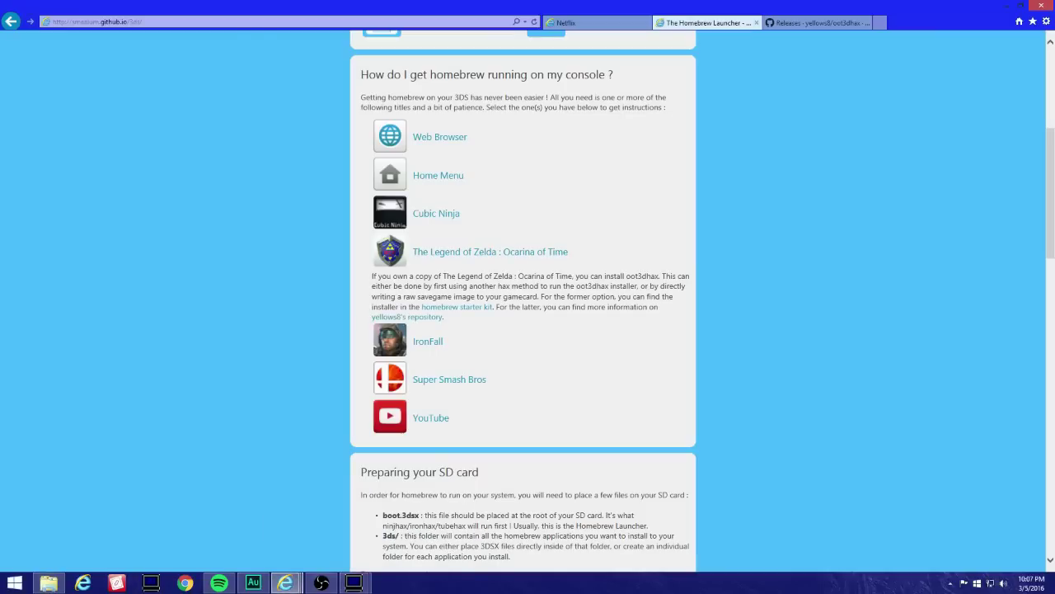
{"action": "scroll", "coordinate": [523, 297], "scroll_direction": "down", "scroll_amount": 5}
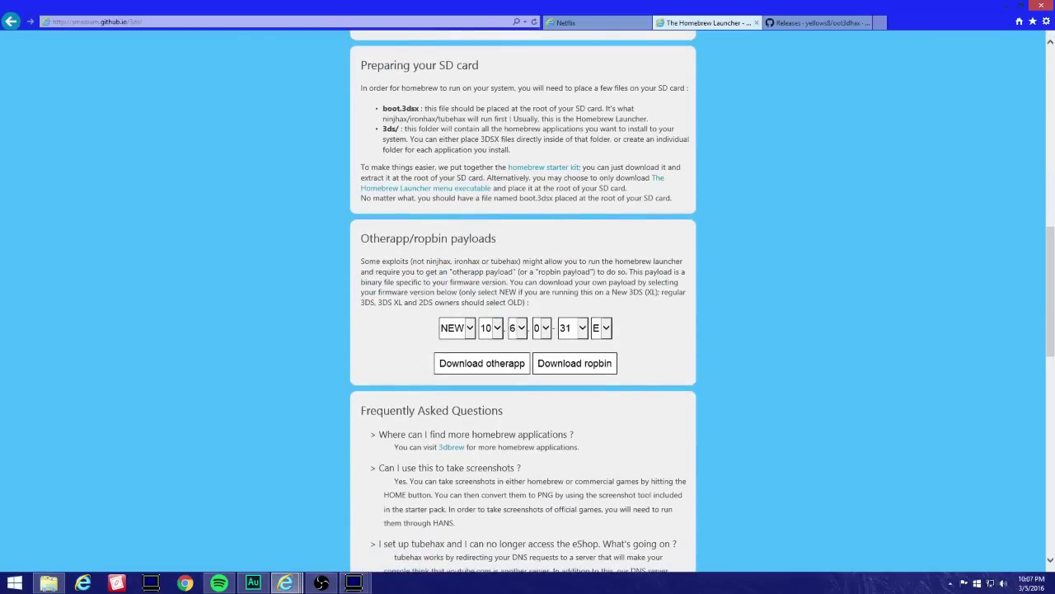
{"action": "left_click", "coordinate": [457, 328]}
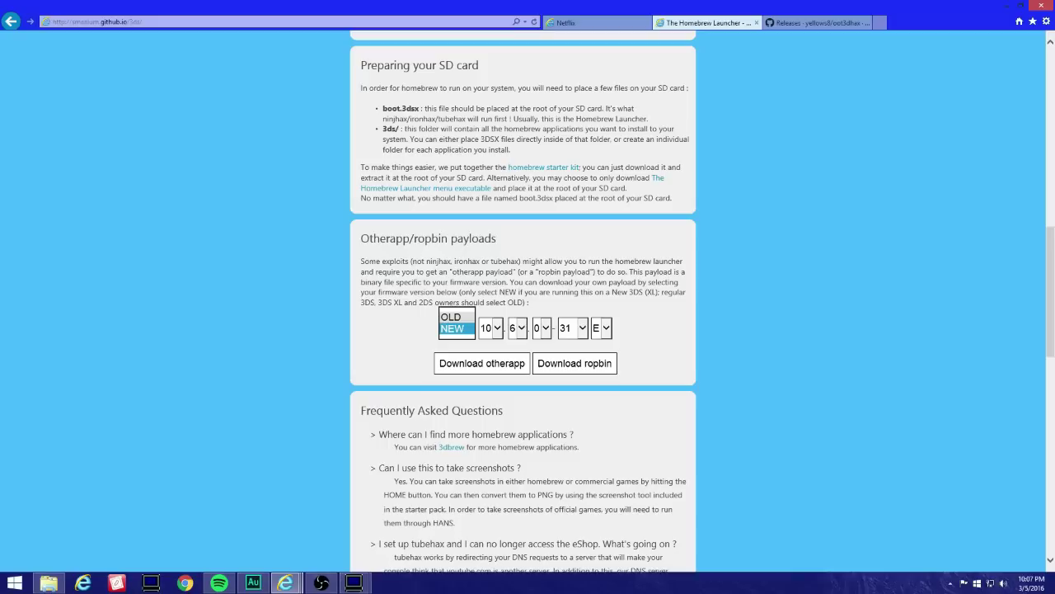
{"action": "left_click", "coordinate": [452, 317]}
Step: Set the firmware version for the Otherapp/ropbin payload to 10.6.0-31
{"action": "left_click", "coordinate": [491, 328]}
{"action": "key", "text": "Down"}
{"action": "key", "text": "Return"}
{"action": "key", "text": "Tab"}
{"action": "key", "text": "alt+Down"}
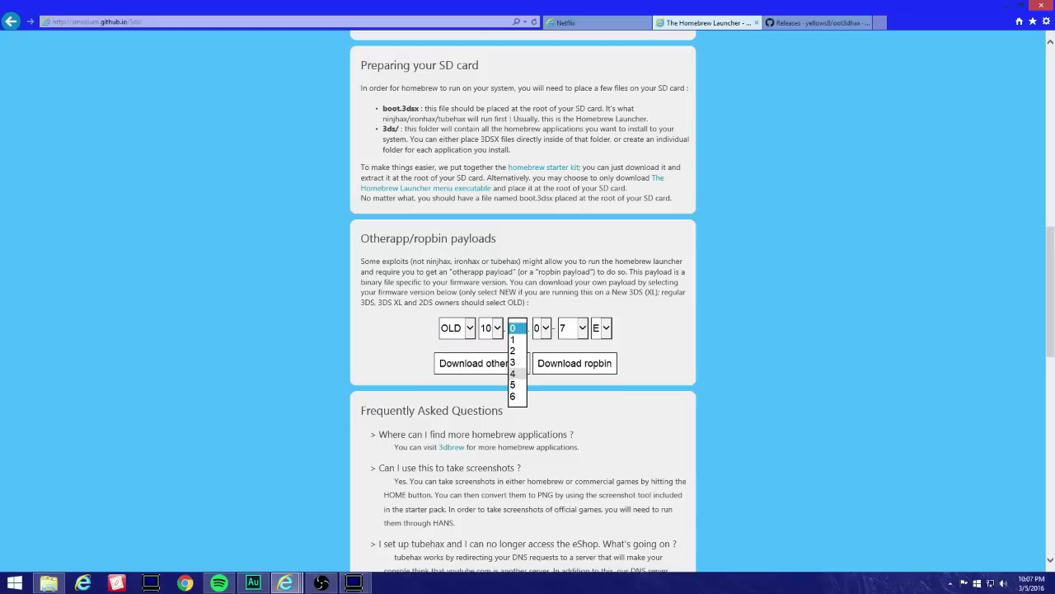
{"action": "left_click", "coordinate": [515, 396]}
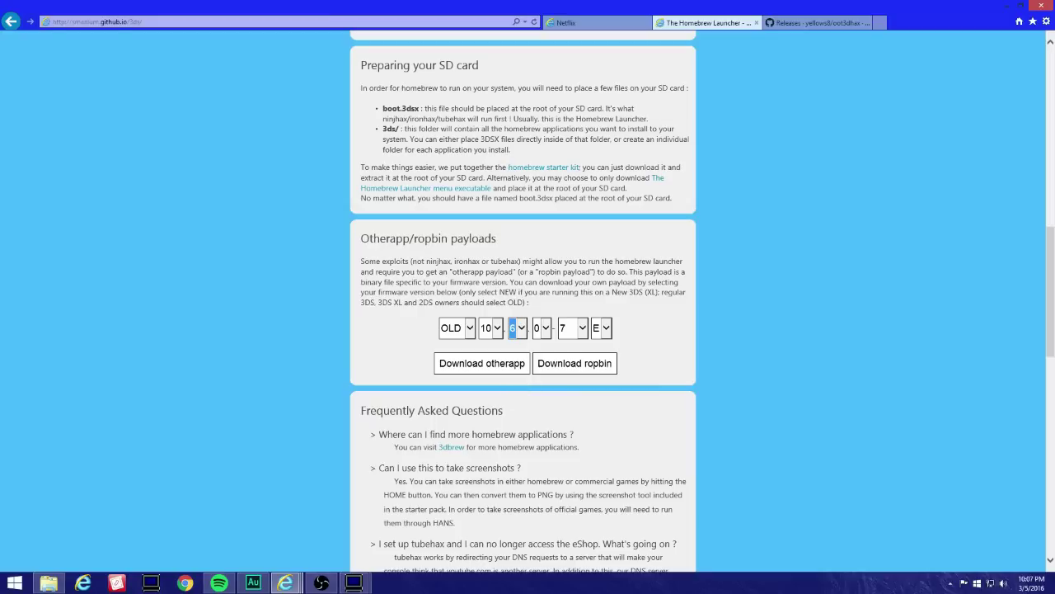
{"action": "left_click", "coordinate": [583, 329]}
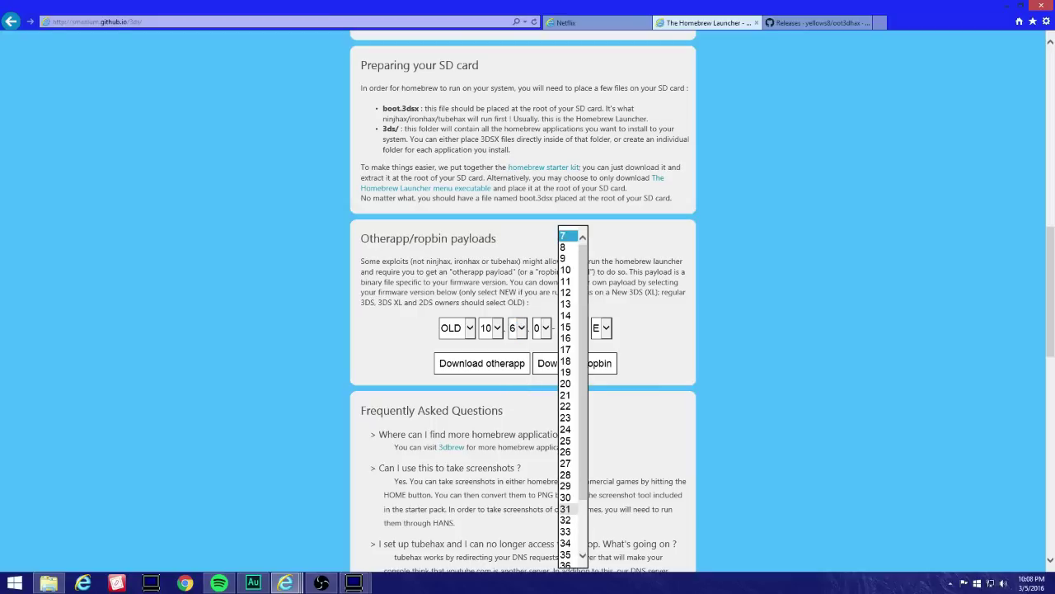
{"action": "left_click", "coordinate": [567, 509]}
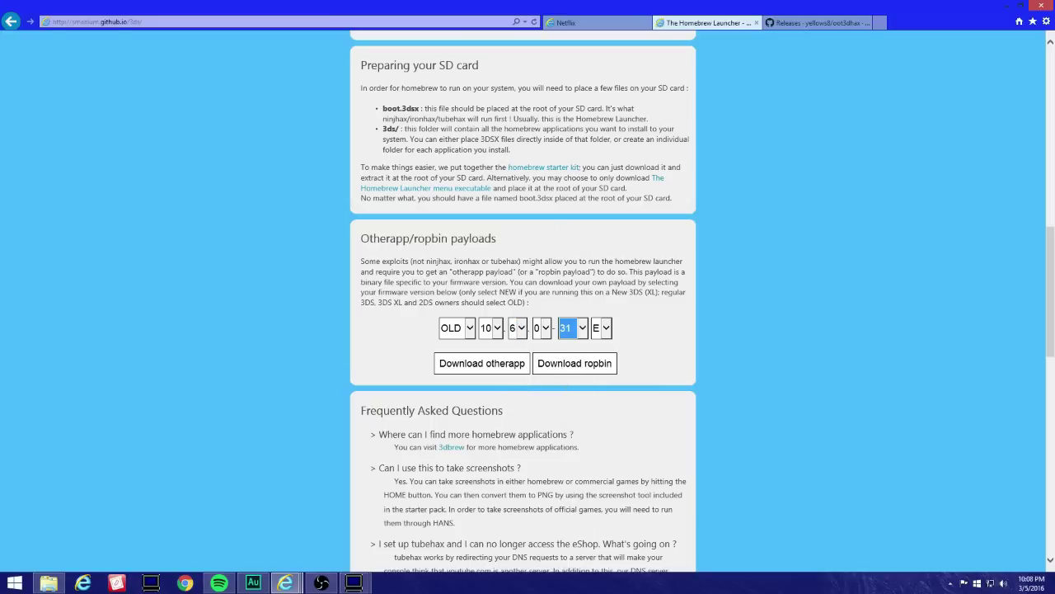
Step: Keep region E for the Otherapp/ropbin payload and request the otherapp download to get its file name
{"action": "left_click", "coordinate": [606, 329]}
{"action": "left_click", "coordinate": [600, 329]}
{"action": "left_click", "coordinate": [482, 364]}
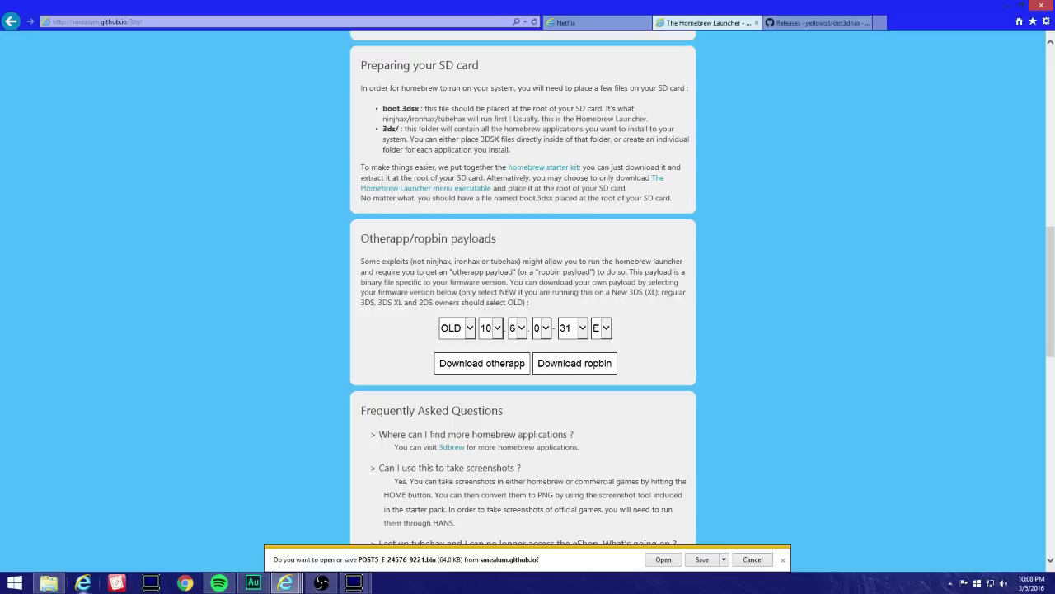
{"action": "left_click", "coordinate": [49, 583]}
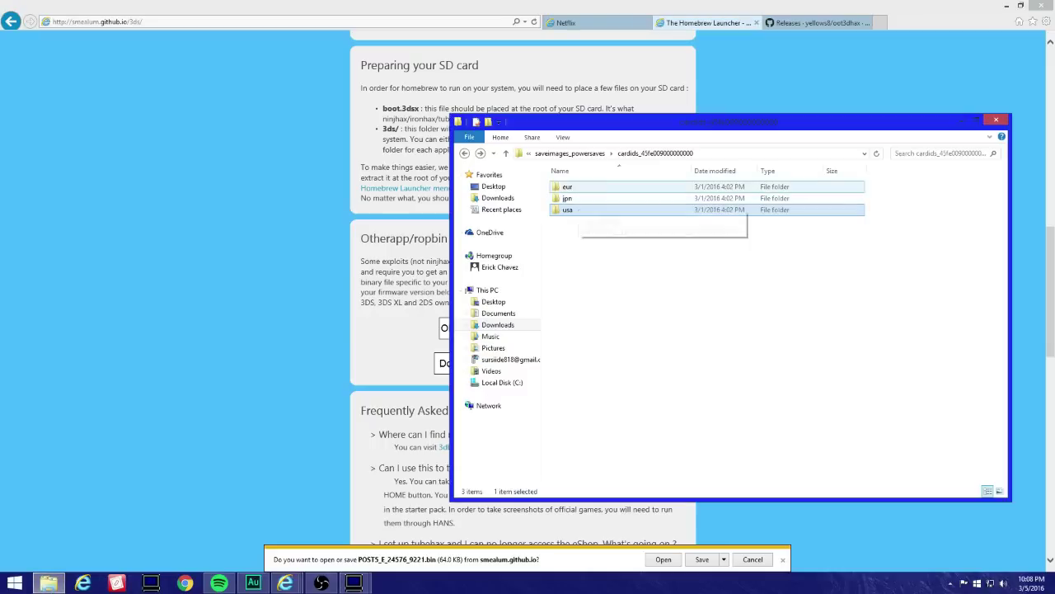
{"action": "double_click", "coordinate": [567, 186]}
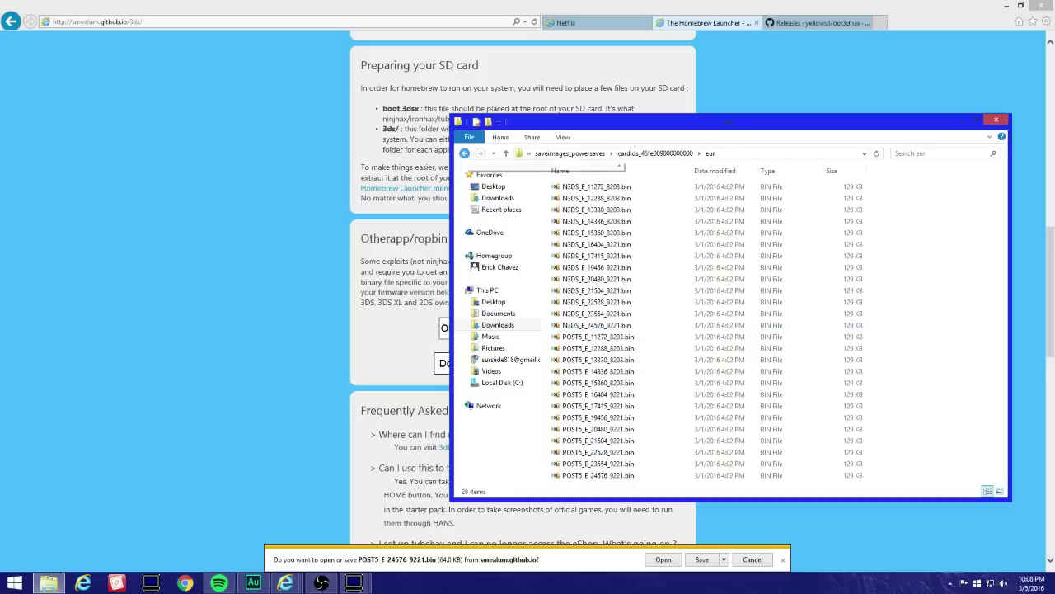
{"action": "left_click", "coordinate": [464, 153]}
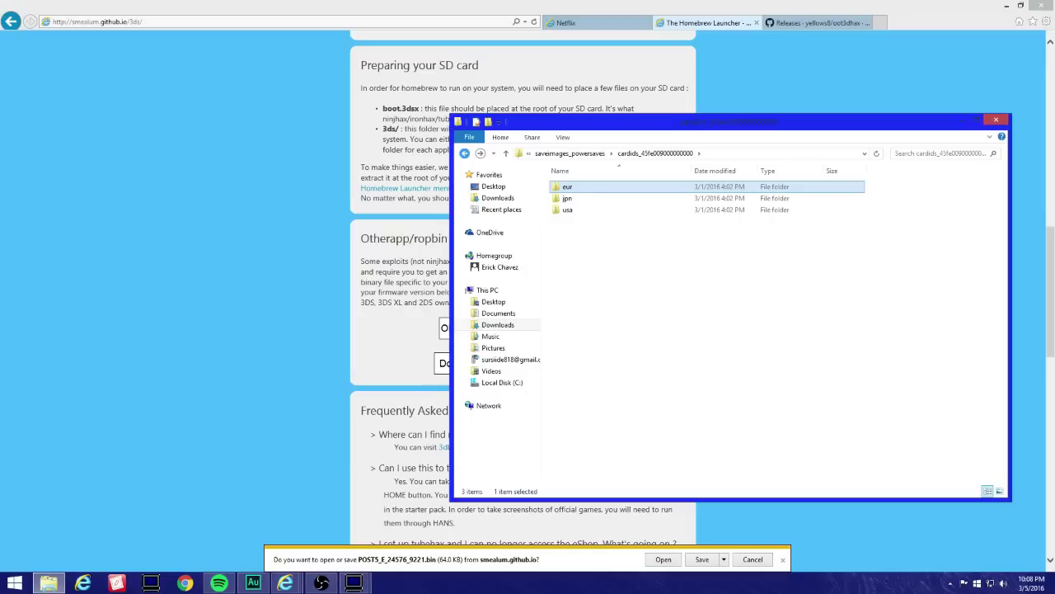
{"action": "left_click", "coordinate": [414, 168]}
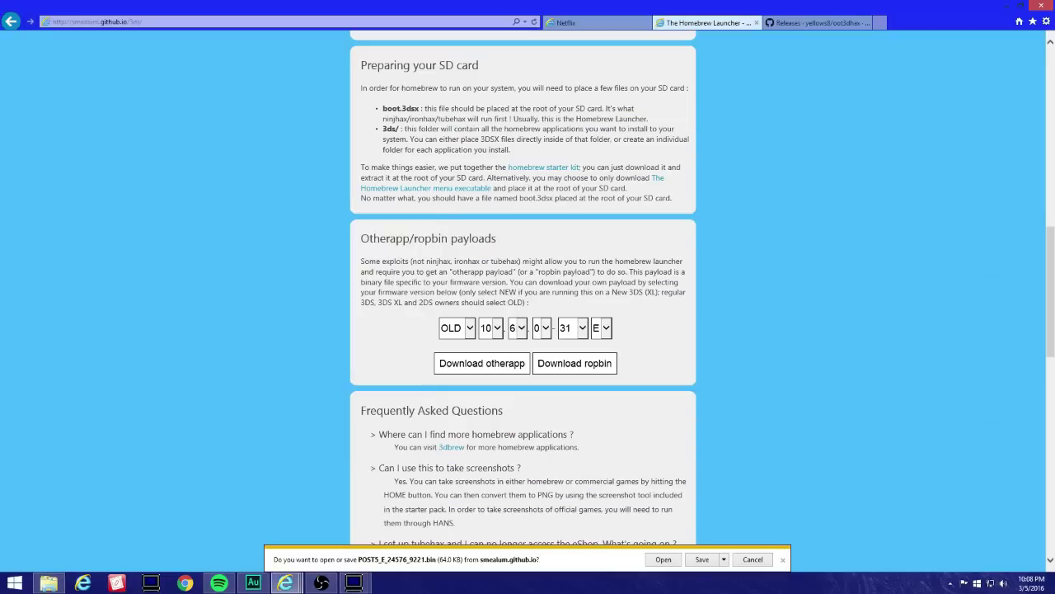
Step: Cancel the pending download, set the payload region to J and request the matching payload file
{"action": "left_click", "coordinate": [605, 328]}
{"action": "left_click", "coordinate": [599, 354]}
{"action": "left_click", "coordinate": [753, 559]}
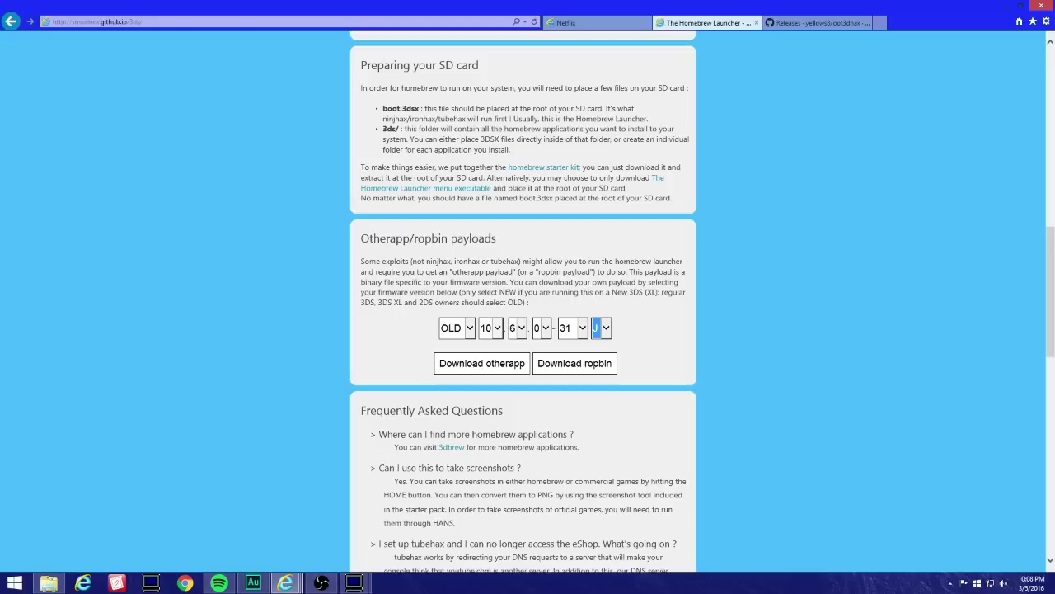
{"action": "left_click", "coordinate": [605, 328]}
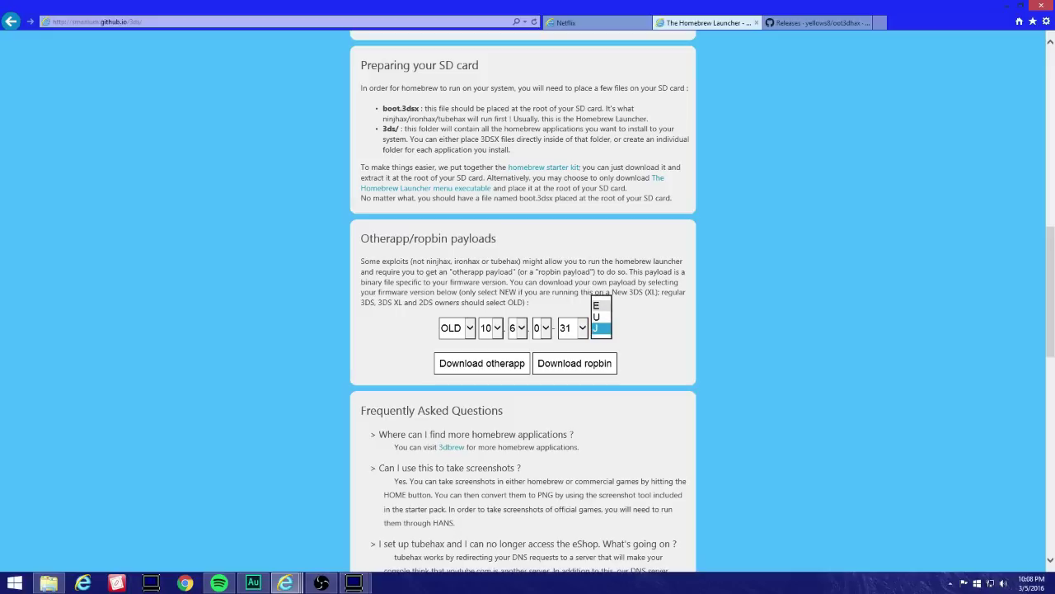
{"action": "left_click", "coordinate": [601, 328]}
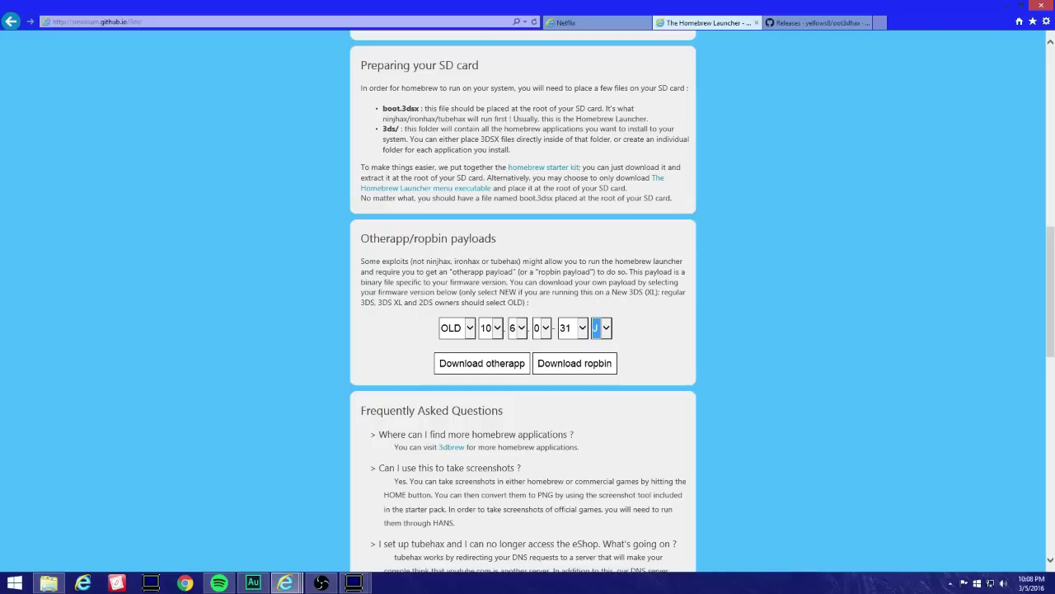
{"action": "left_click", "coordinate": [574, 363]}
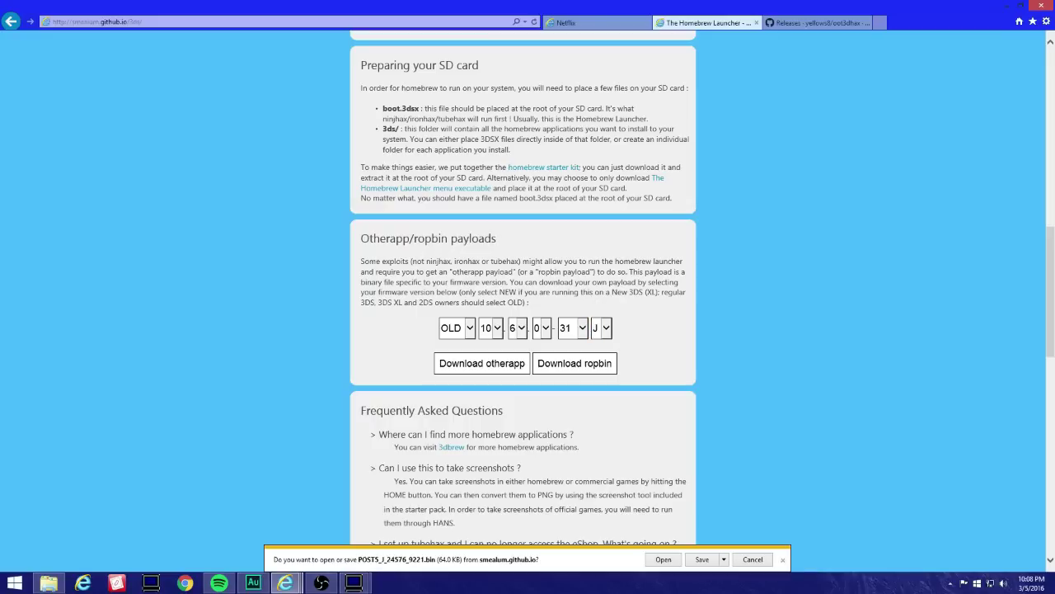
{"action": "mouse_move", "coordinate": [284, 583]}
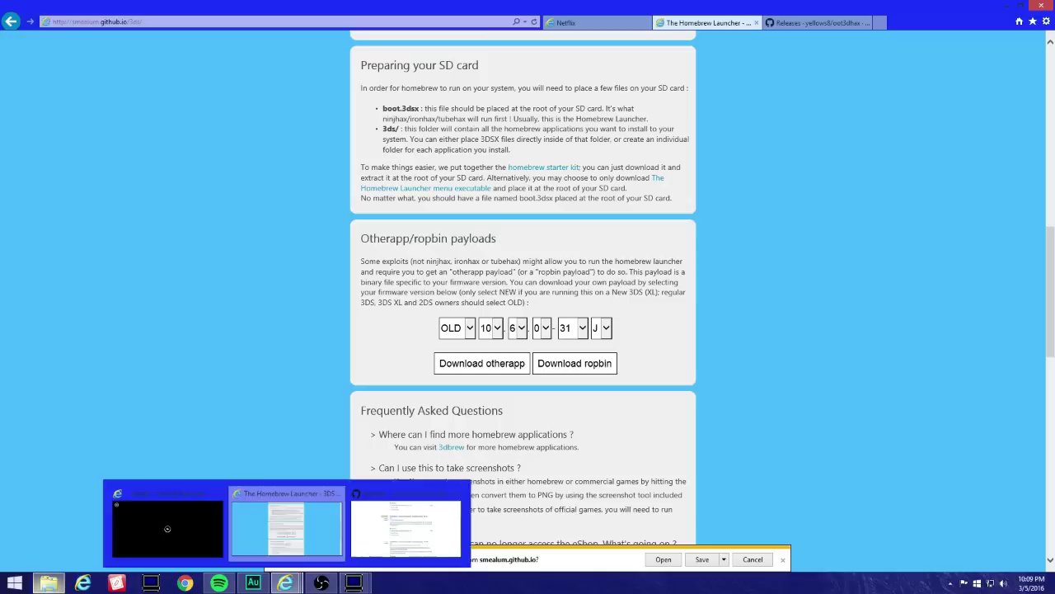
{"action": "mouse_move", "coordinate": [49, 583]}
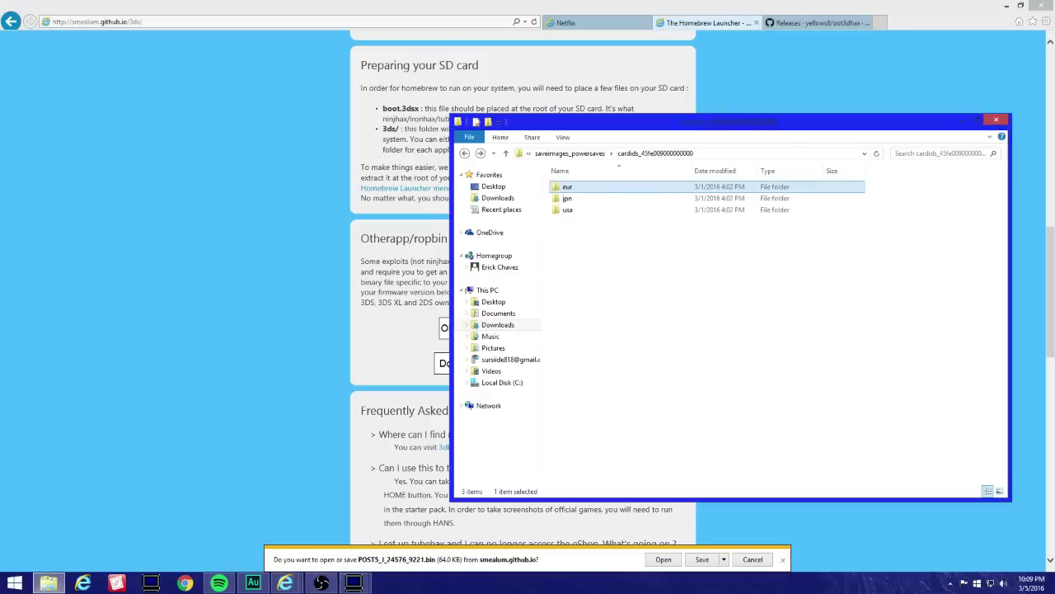
{"action": "double_click", "coordinate": [569, 198]}
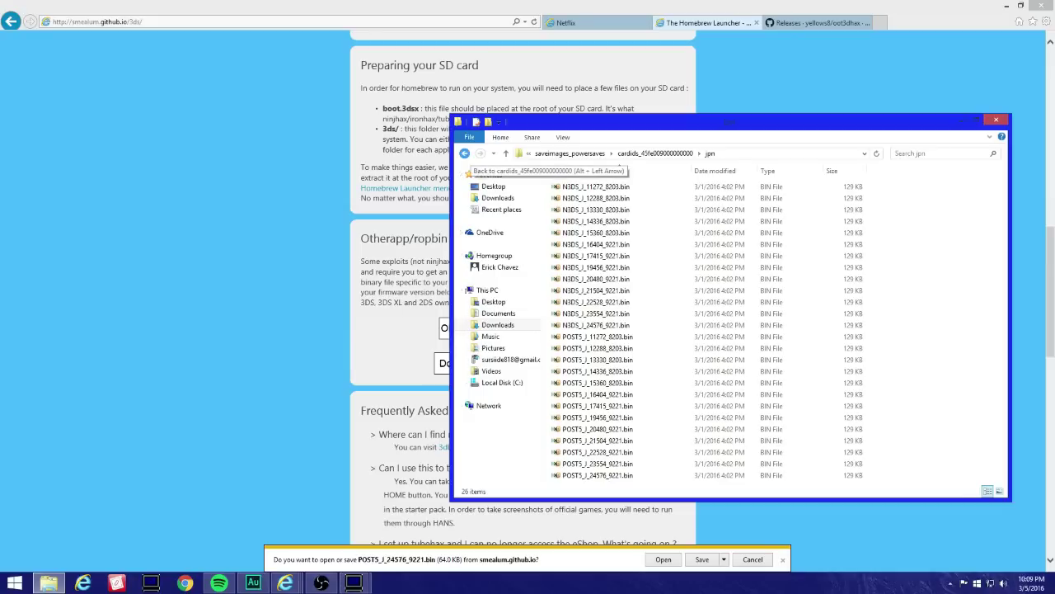
{"action": "left_click", "coordinate": [465, 154]}
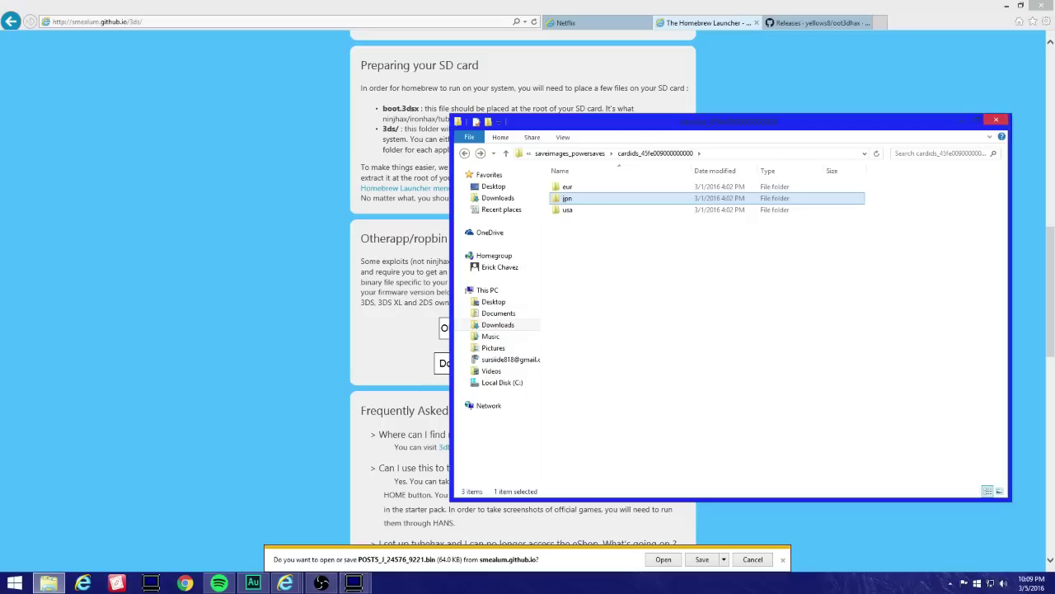
Step: Close the save image folder window, dismiss the pending payload download and minimize the browser
{"action": "left_click", "coordinate": [996, 119]}
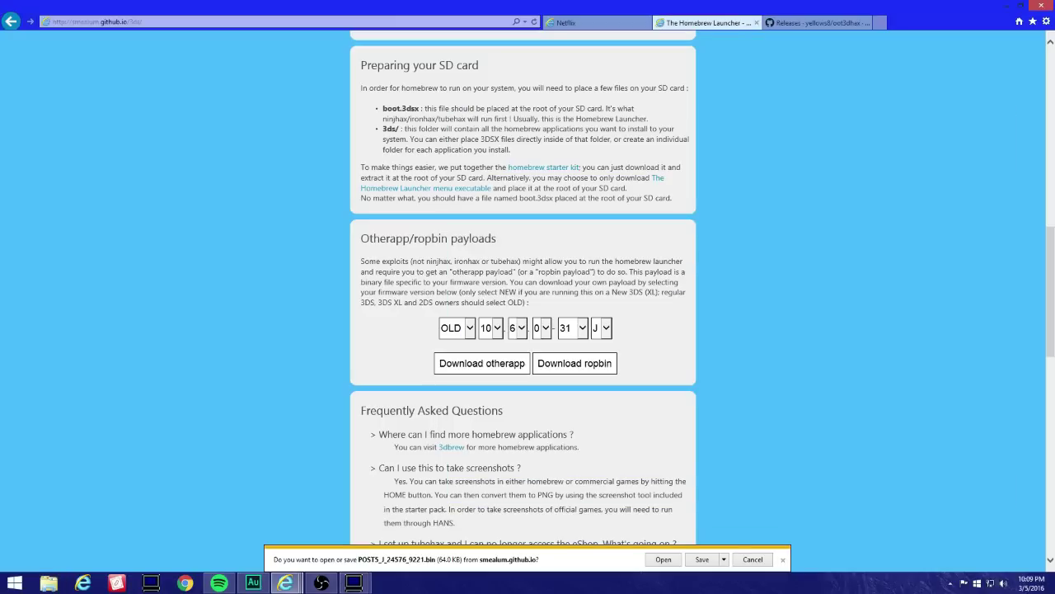
{"action": "left_click", "coordinate": [782, 560]}
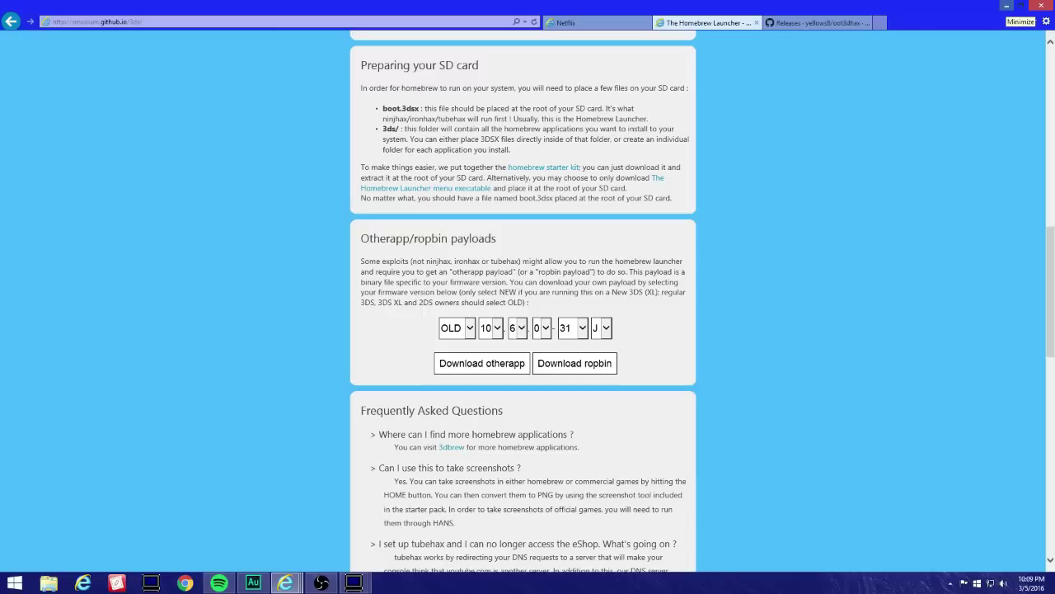
{"action": "left_click", "coordinate": [1007, 7]}
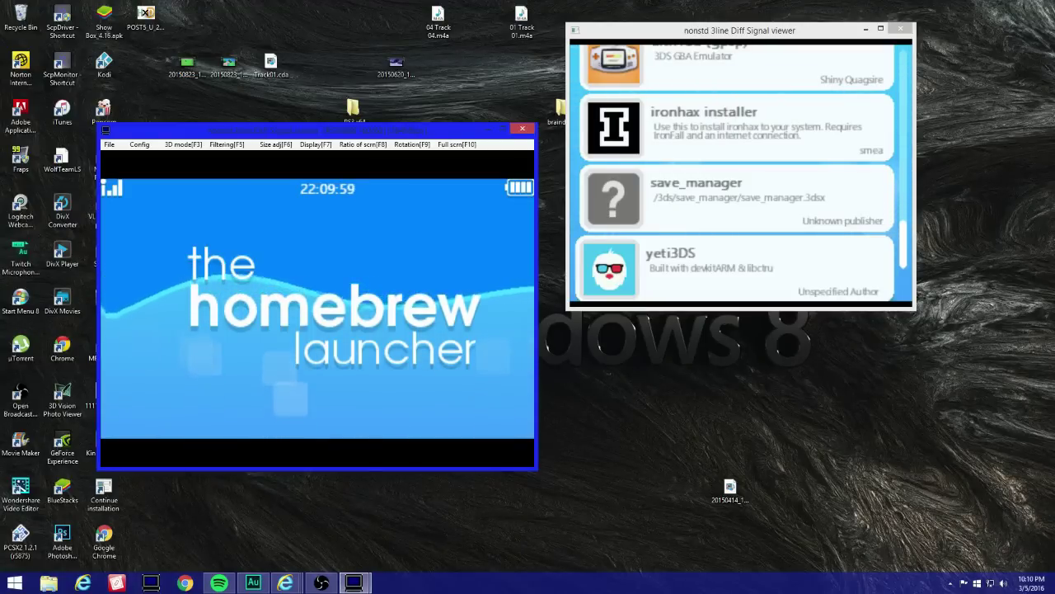
Step: Look through the applications in the Homebrew Launcher's list on the 3DS, moving up from the end of the list
{"action": "key", "text": "Up"}
{"action": "key", "text": "Up"}
{"action": "key", "text": "Up"}
{"action": "key", "text": "Up"}
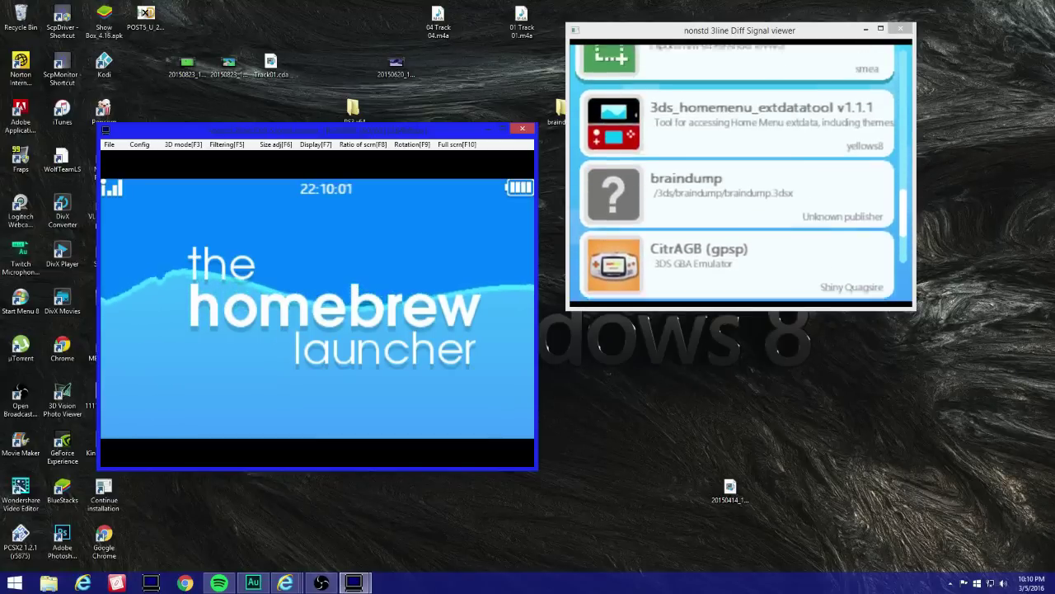
{"action": "key", "text": "Up"}
{"action": "key", "text": "Up"}
{"action": "key", "text": "Up"}
{"action": "key", "text": "Up"}
{"action": "key", "text": "Up"}
{"action": "key", "text": "Down"}
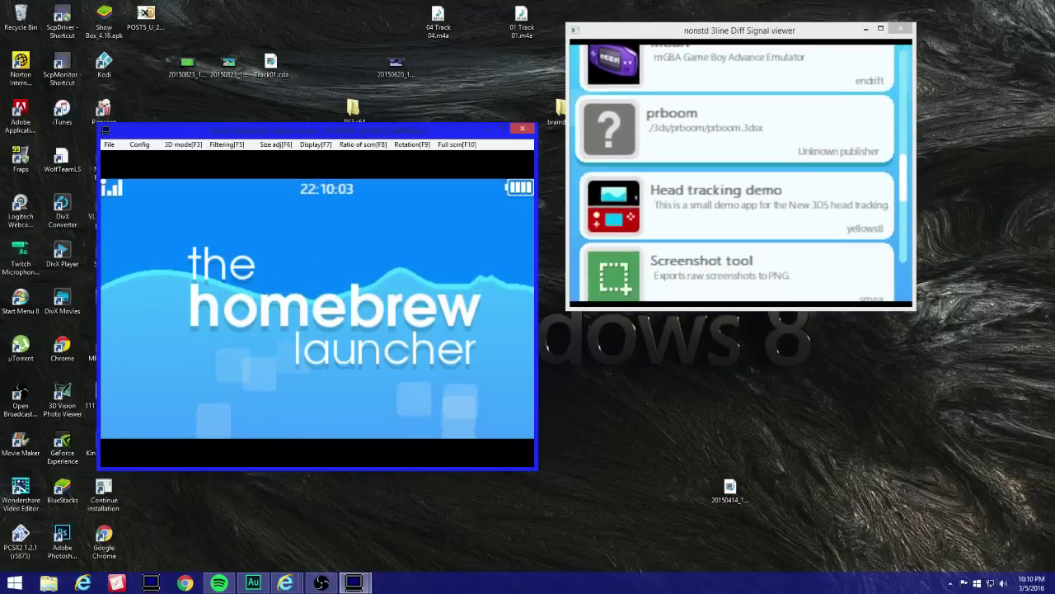
{"action": "key", "text": "Up"}
{"action": "key", "text": "Up"}
{"action": "key", "text": "Up"}
{"action": "key", "text": "Up"}
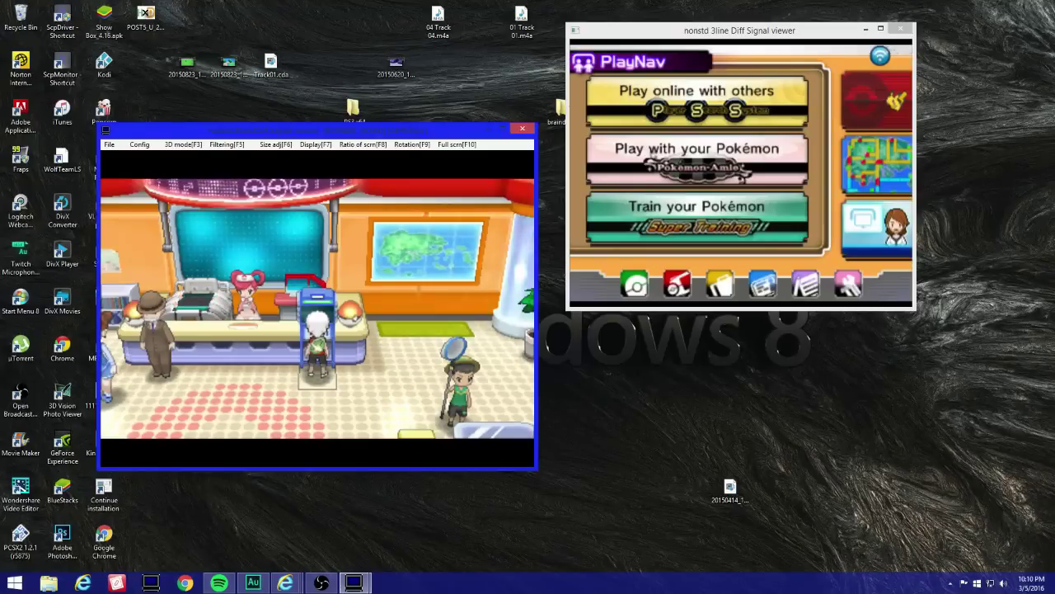
Step: Walk the character out of the Pokémon Center to Route 101 and view Registeel's details in the DexNav
{"action": "key", "text": "Down"}
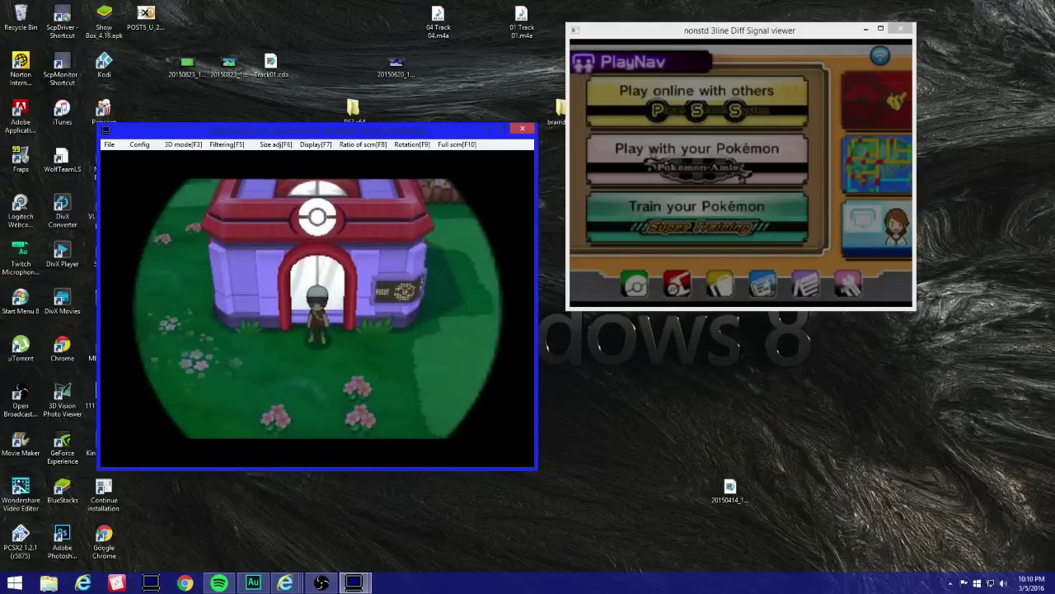
{"action": "key", "text": "Right"}
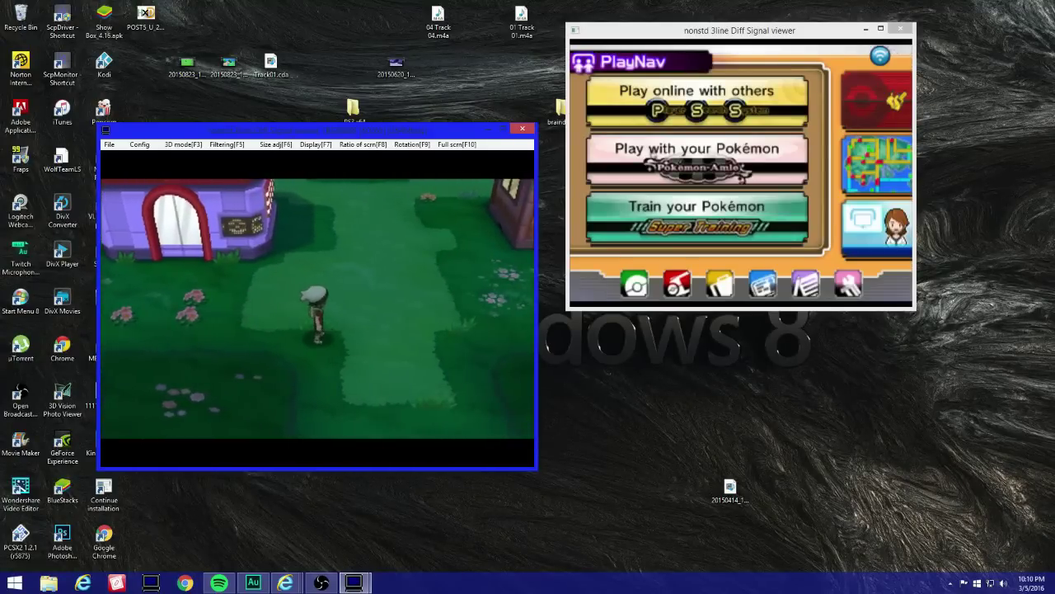
{"action": "key", "text": "Down"}
{"action": "key", "text": "Down"}
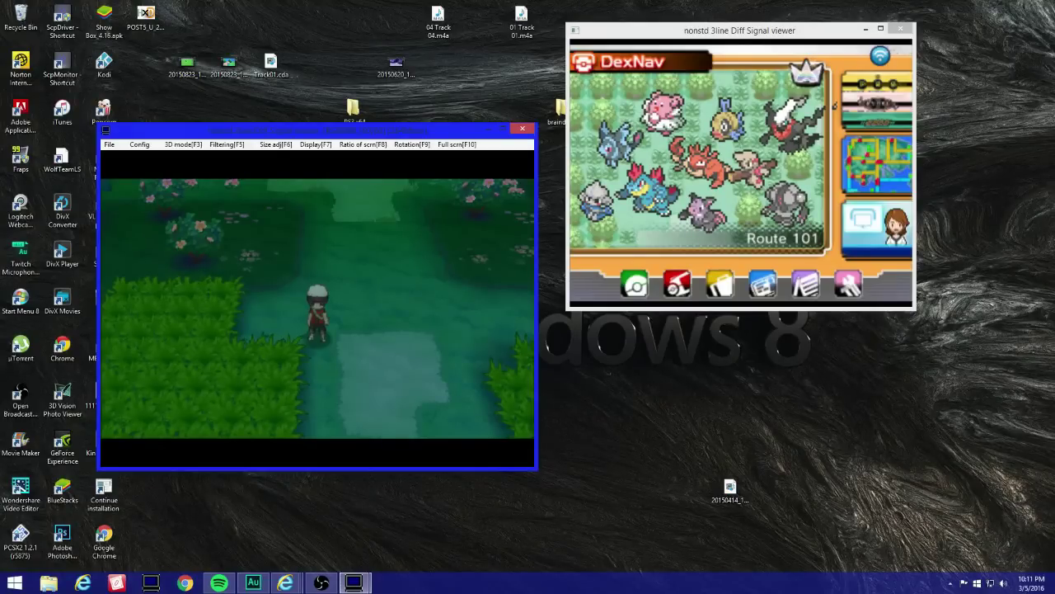
{"action": "left_click", "coordinate": [786, 201]}
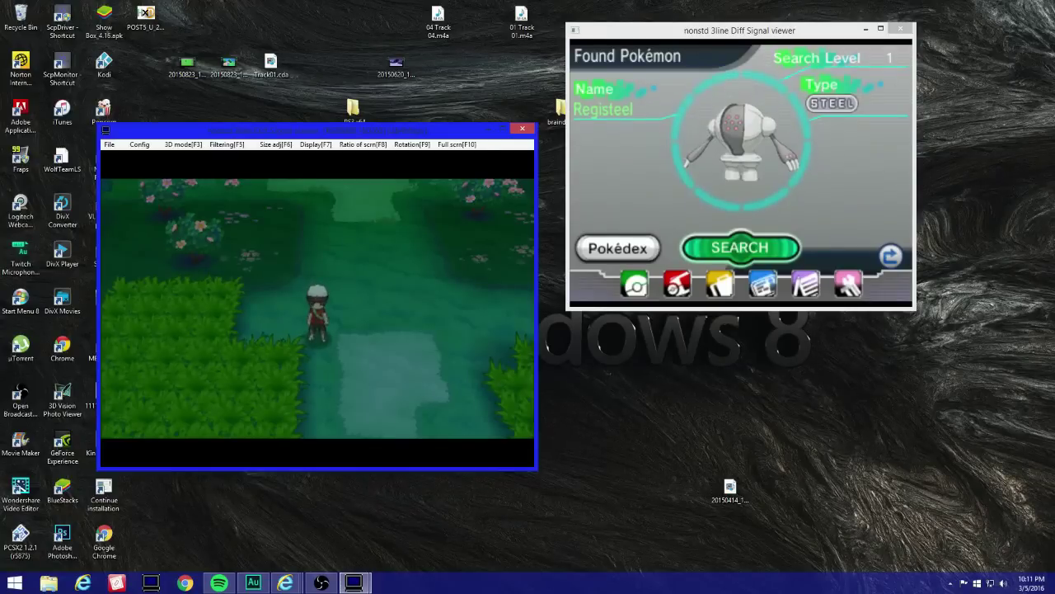
{"action": "left_click", "coordinate": [321, 582]}
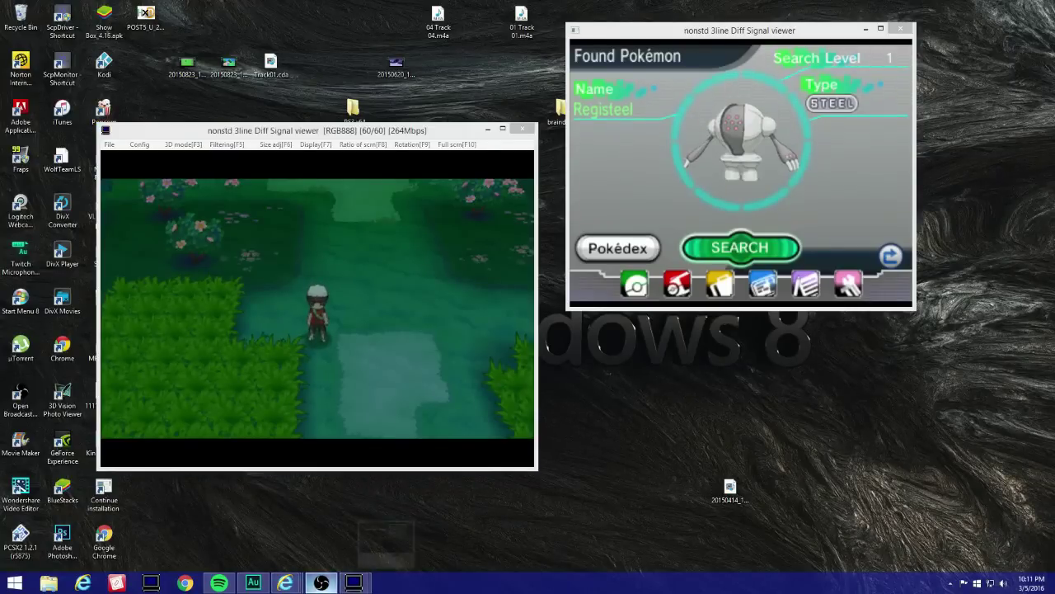